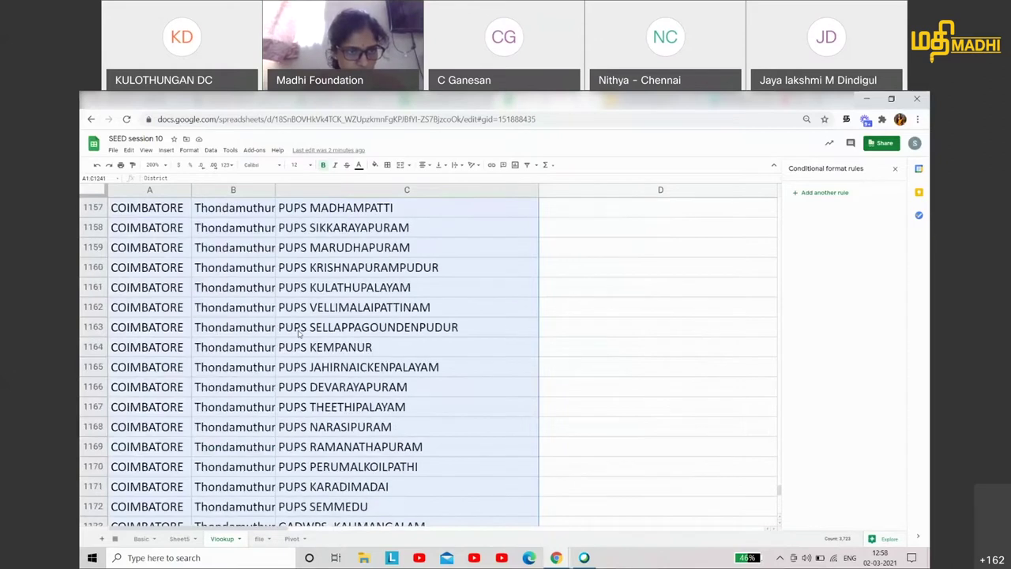
scroll(296, 342, down, 13)
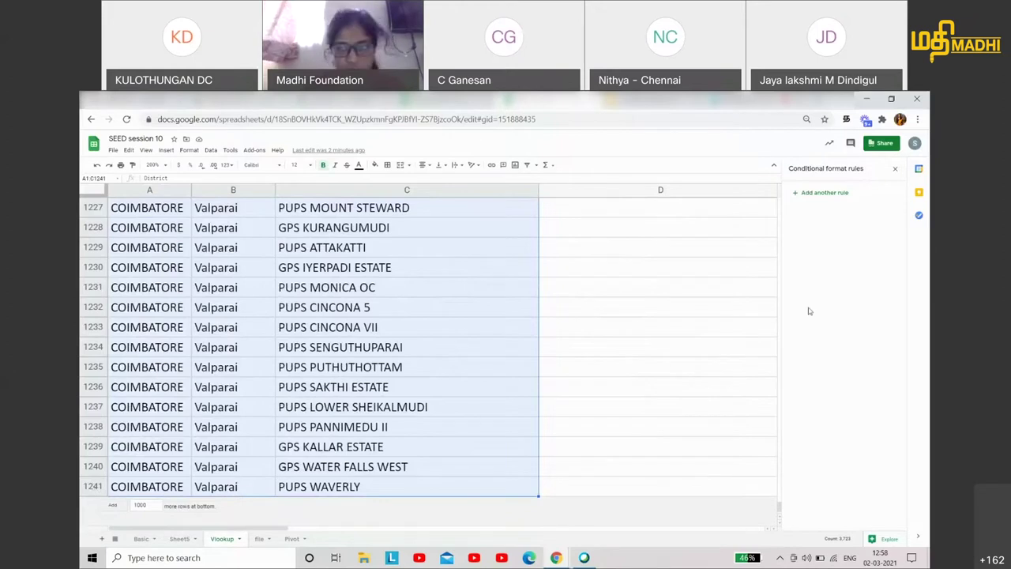
Step: Close the Conditional format rules sidebar to reveal the empty District column
drag(779, 514, 779, 202)
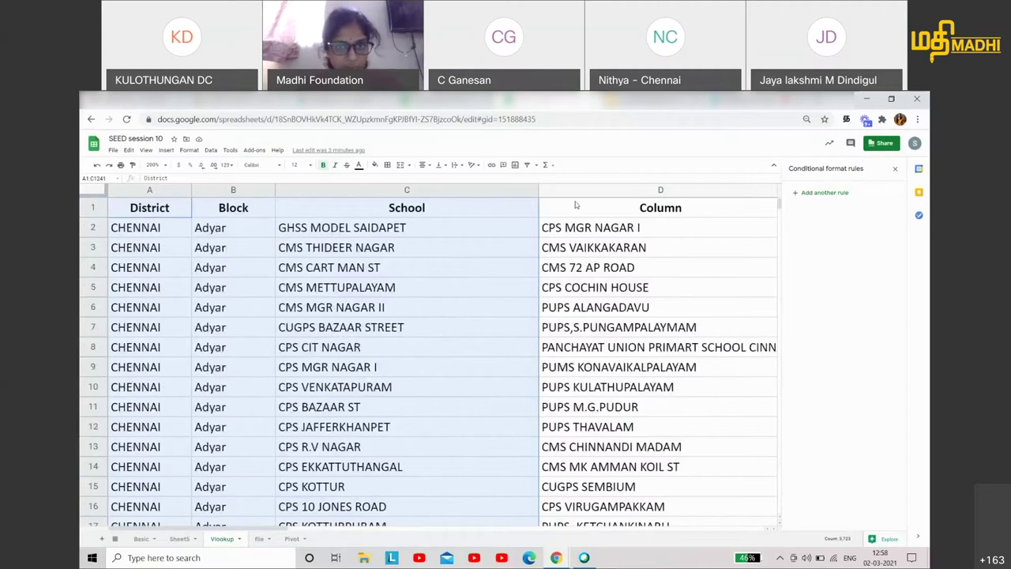
click(895, 168)
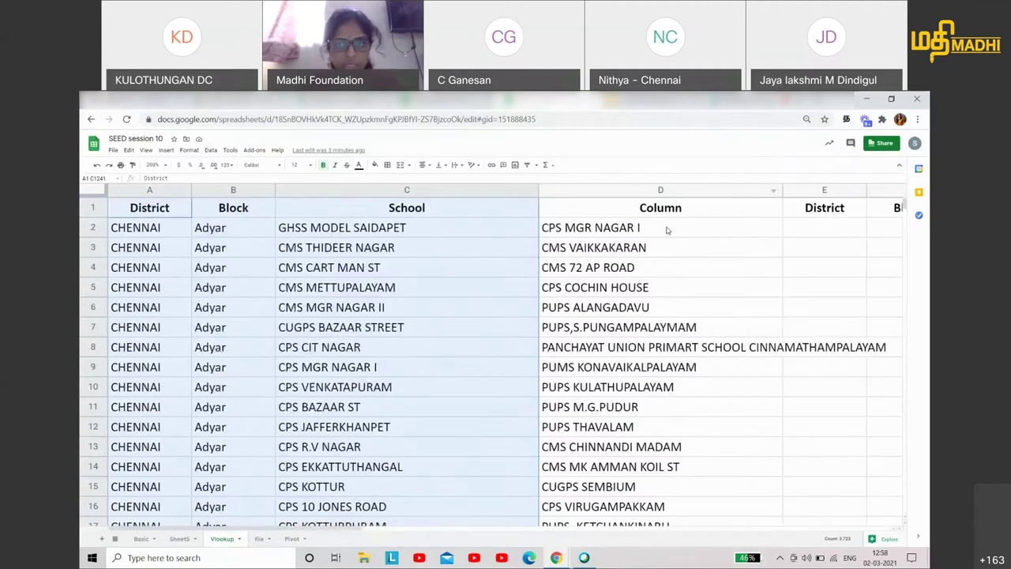
click(666, 228)
Step: Look over the School column and first District cell E2, then bring up the VLOOKUP slide
shift+click(661, 521)
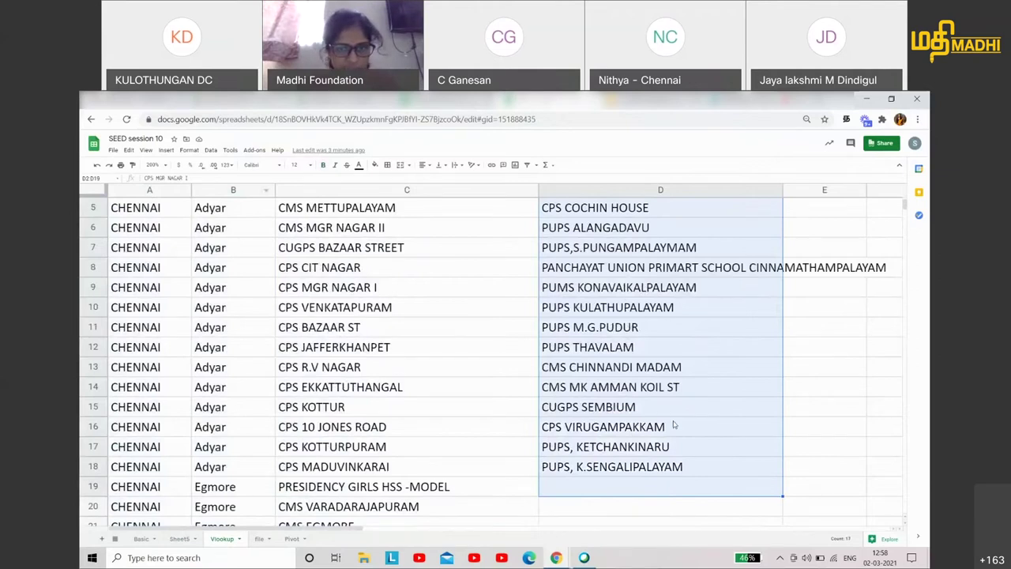
scroll(676, 425, up, 2)
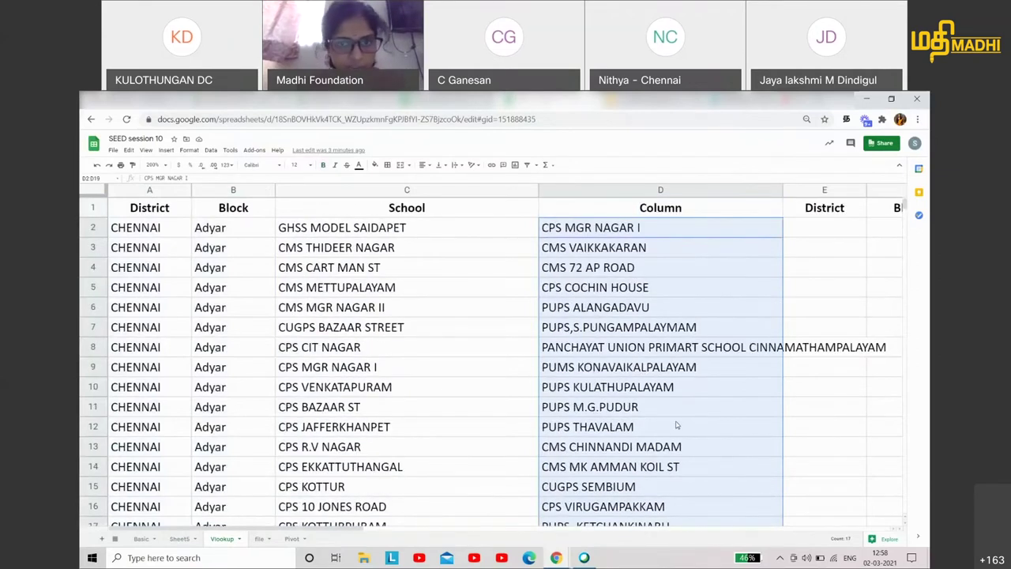
click(425, 190)
click(570, 190)
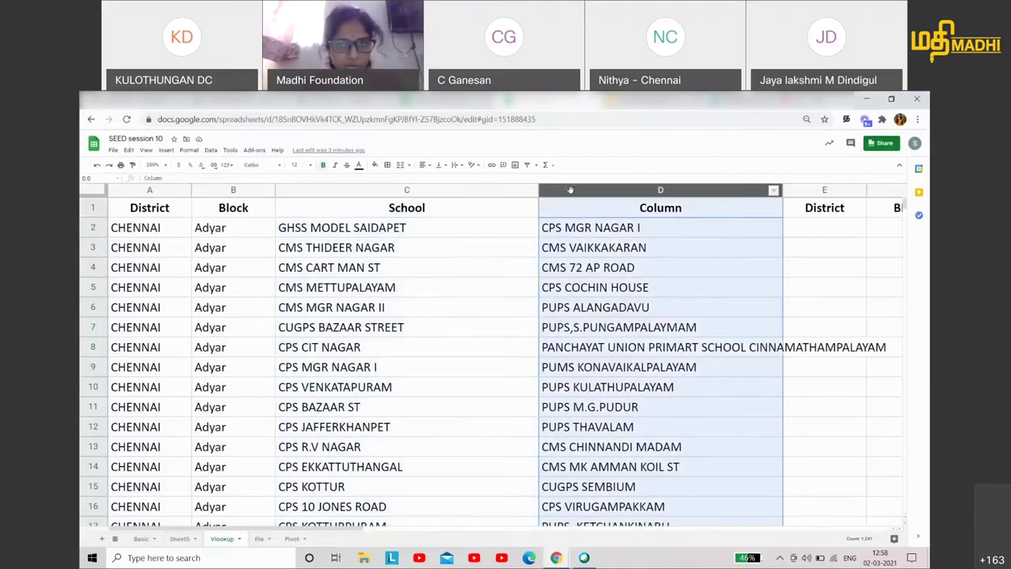
click(461, 191)
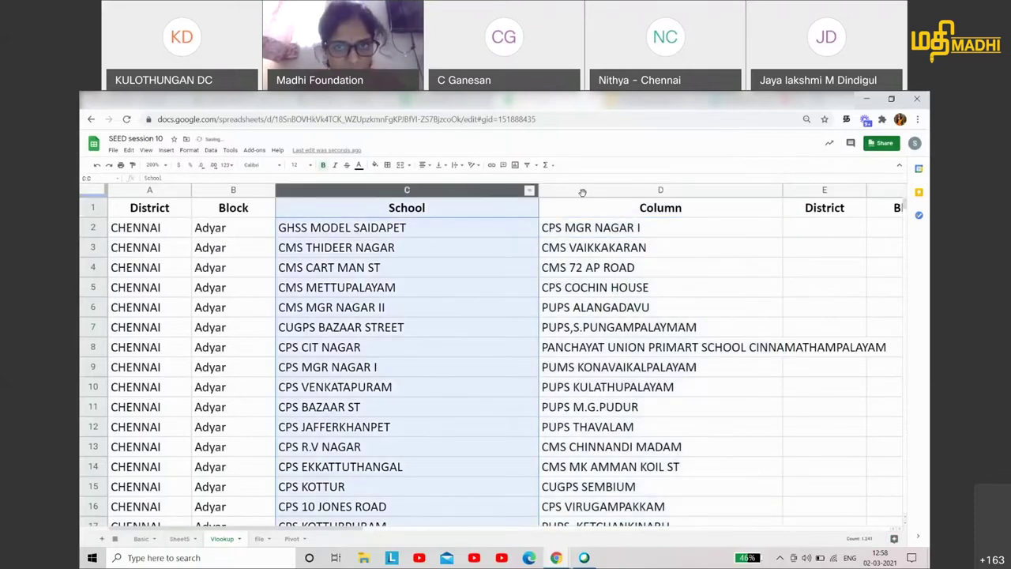
click(576, 227)
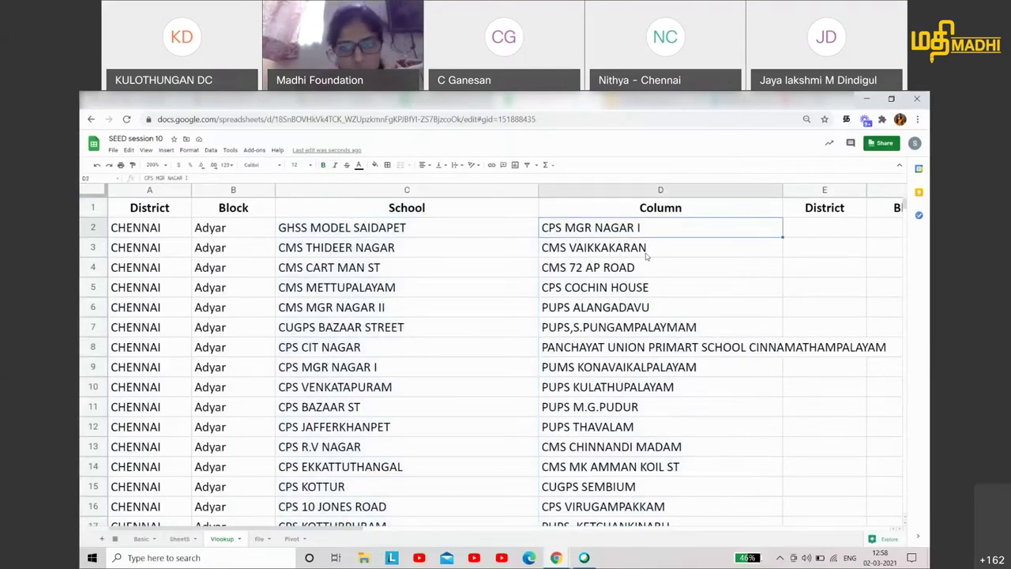
click(823, 233)
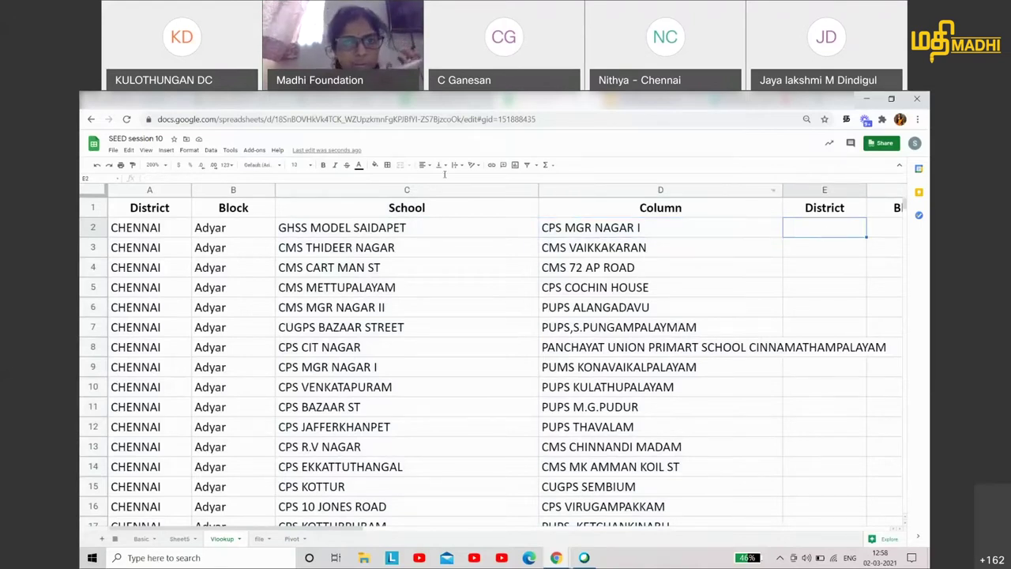
click(636, 100)
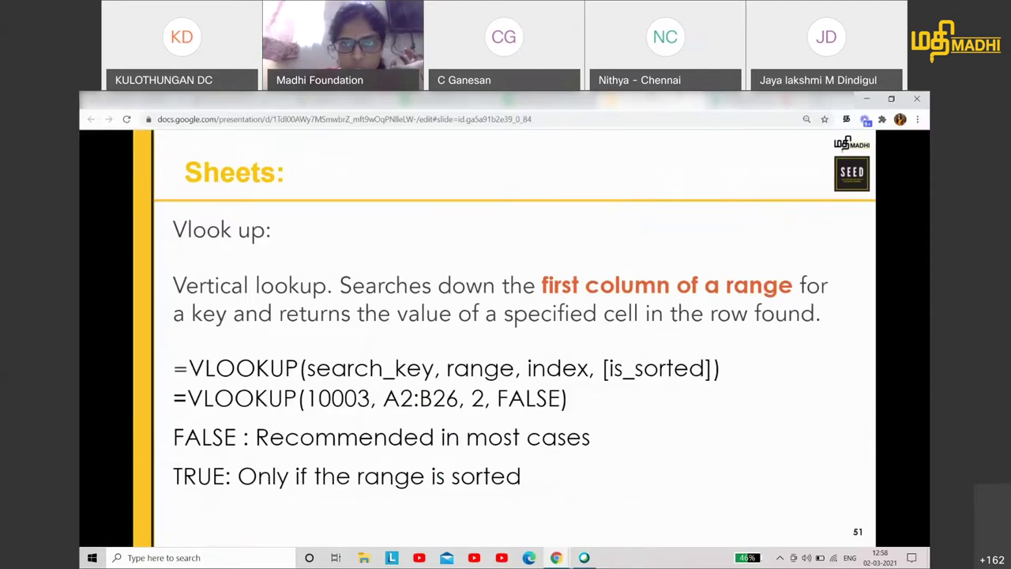
Step: Go back from the VLOOKUP syntax slide to the SEED session 10 spreadsheet
click(588, 99)
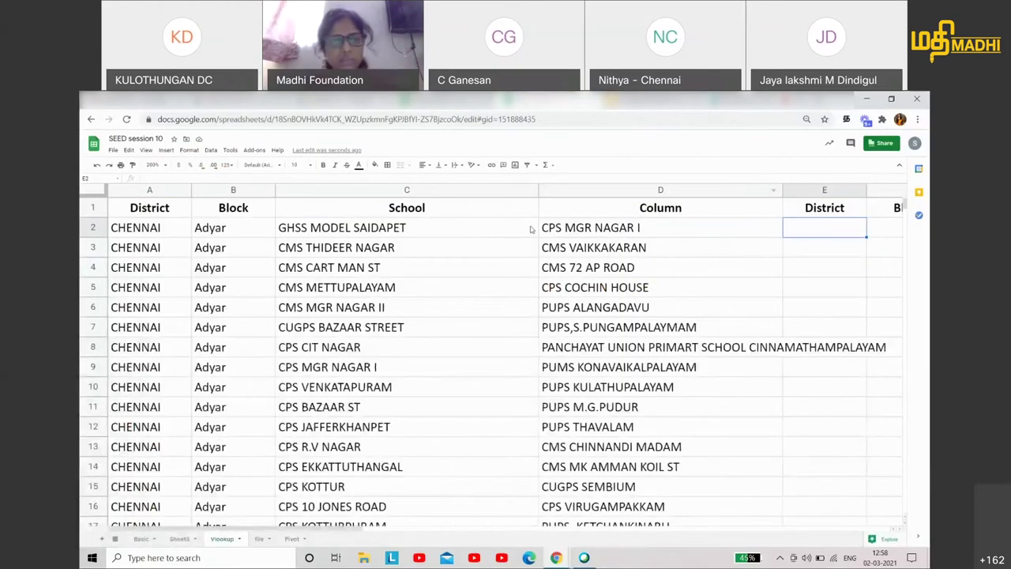
Step: Fill columns A to C (District, Block, School) yellow as the lookup table
click(170, 190)
shift+click(330, 191)
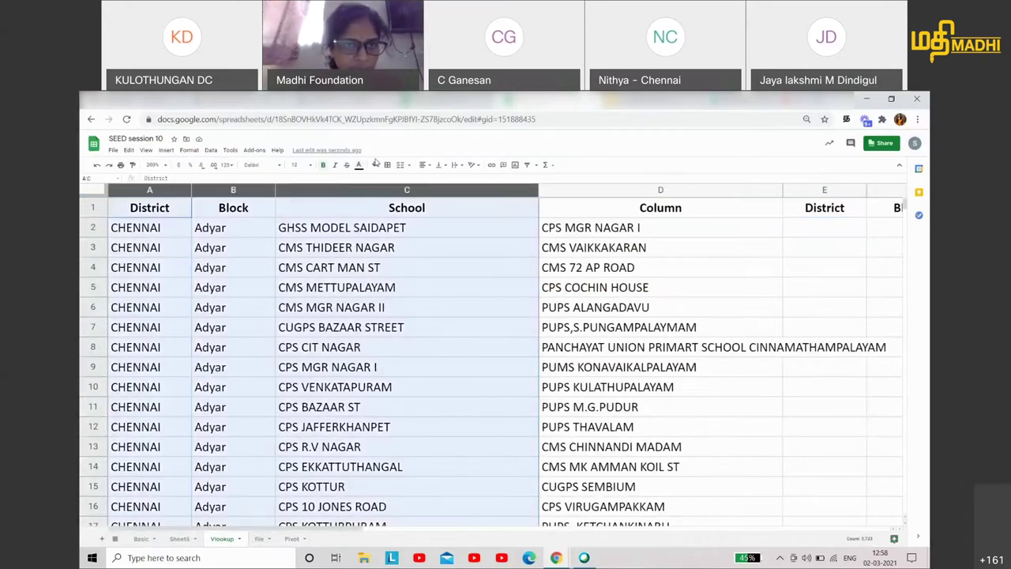
click(374, 164)
click(404, 202)
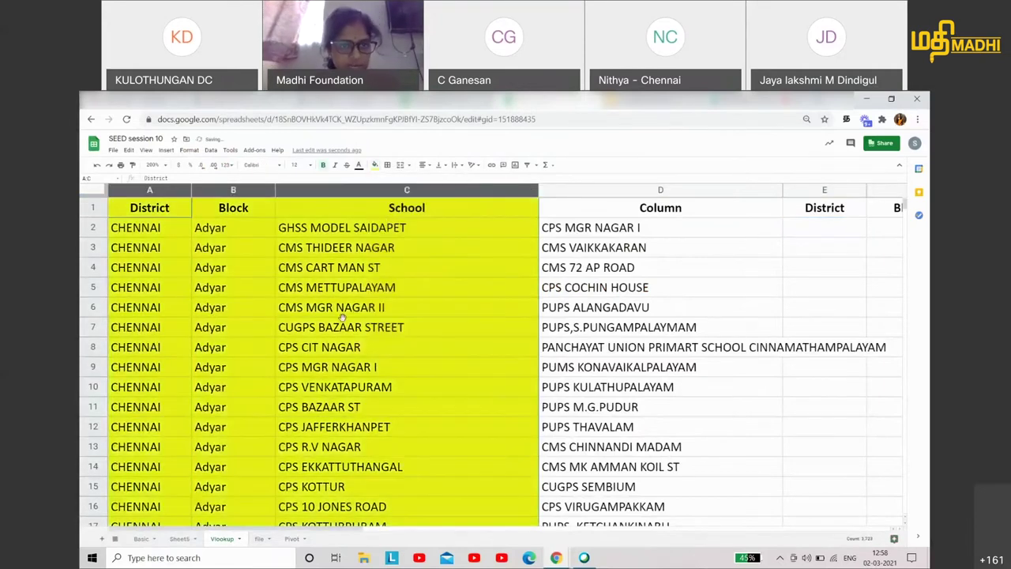
click(342, 317)
Step: Narrow column D so the empty District and Block columns E and F fit
scroll(354, 356, down, 3)
scroll(359, 371, up, 3)
click(570, 235)
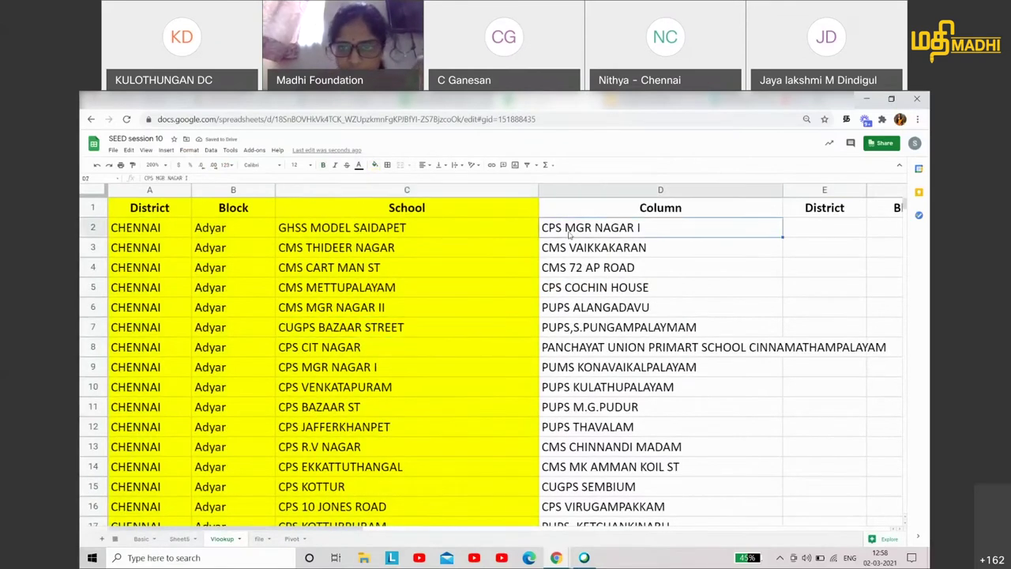
click(770, 245)
click(790, 228)
click(886, 223)
drag(783, 190, 728, 189)
Step: Step through the school names, then select columns A–C and D–F to compare them
key(Left)
key(Left)
key(Down)
key(Down)
key(Down)
key(Down)
key(Down)
key(Down)
key(Down)
key(Down)
key(Down)
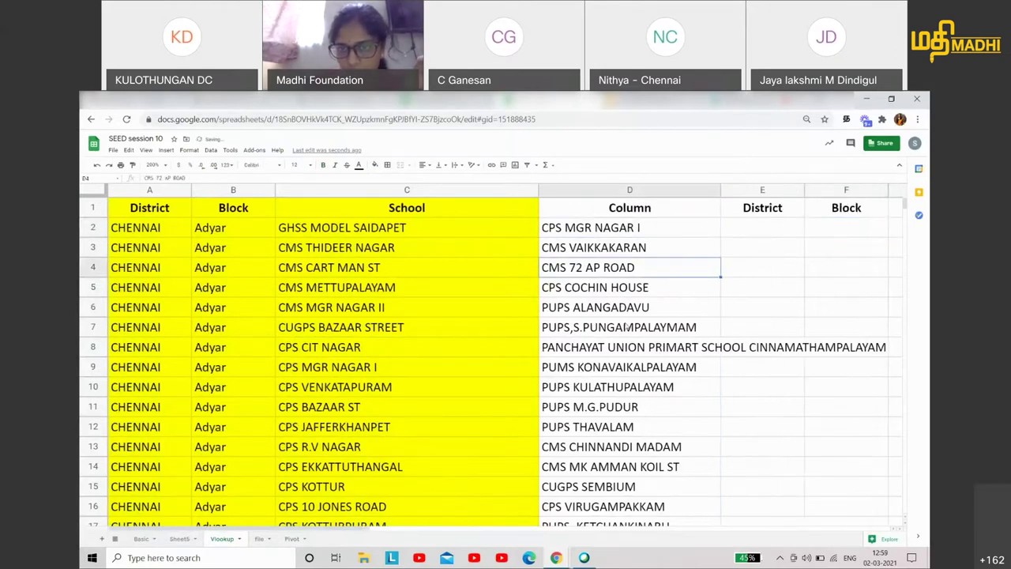
click(629, 464)
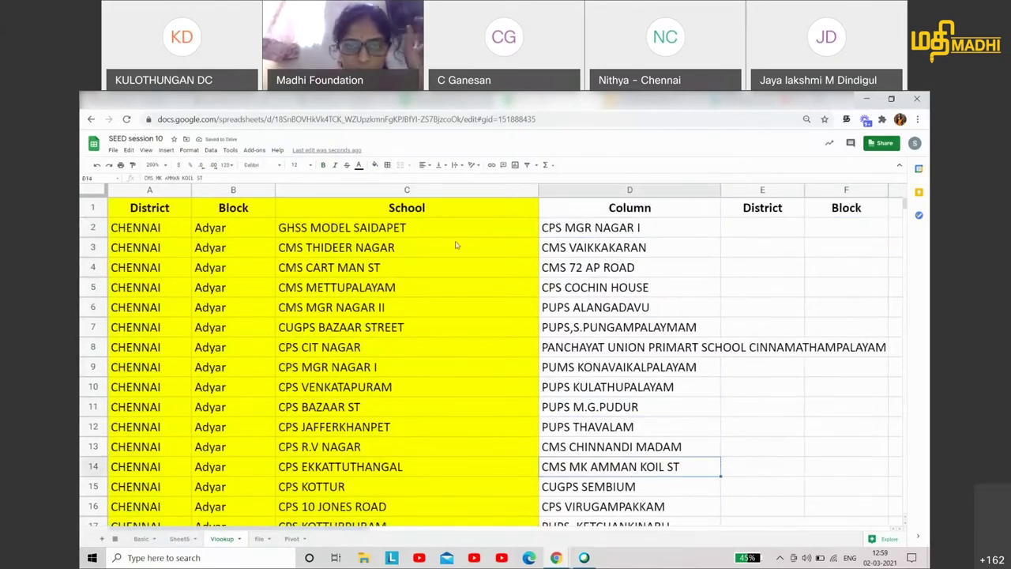
click(178, 191)
shift+click(499, 190)
click(629, 190)
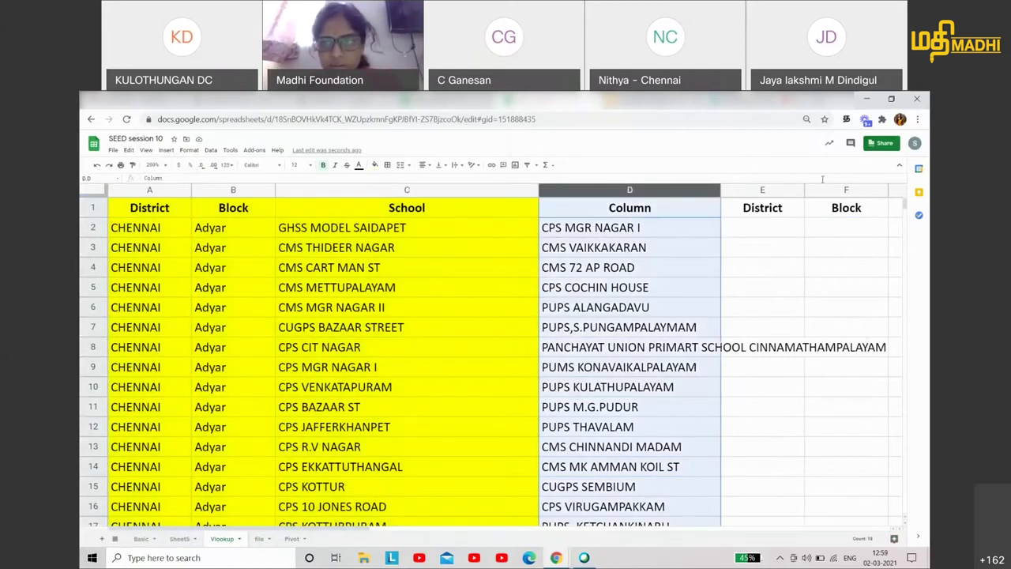
shift+click(843, 190)
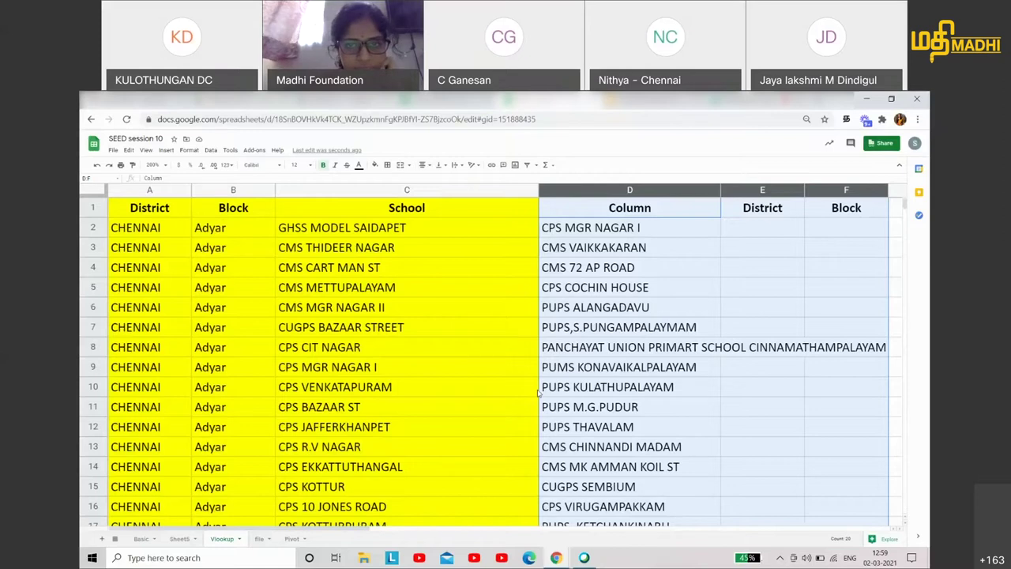
click(377, 292)
click(174, 190)
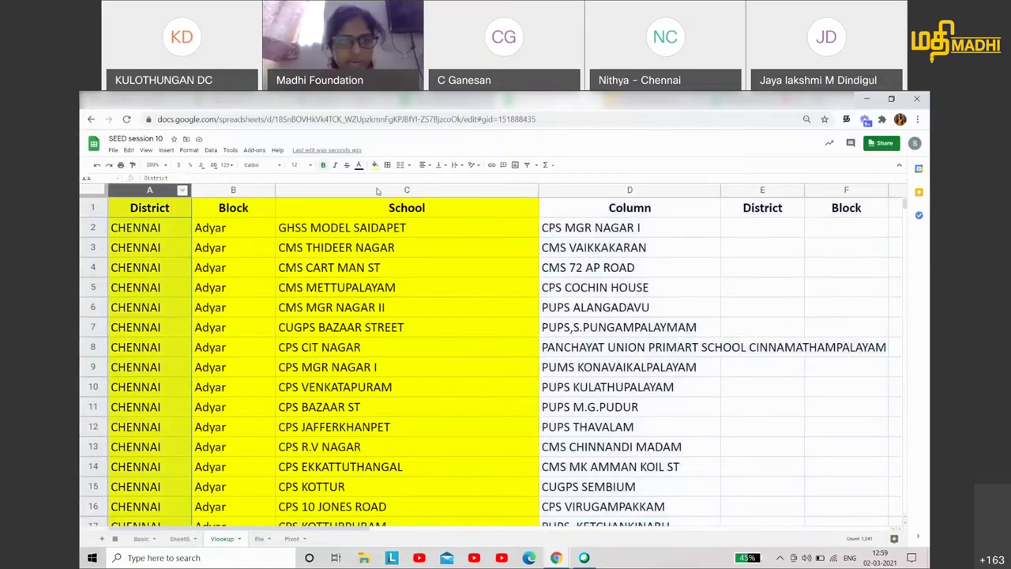
shift+click(376, 191)
click(604, 229)
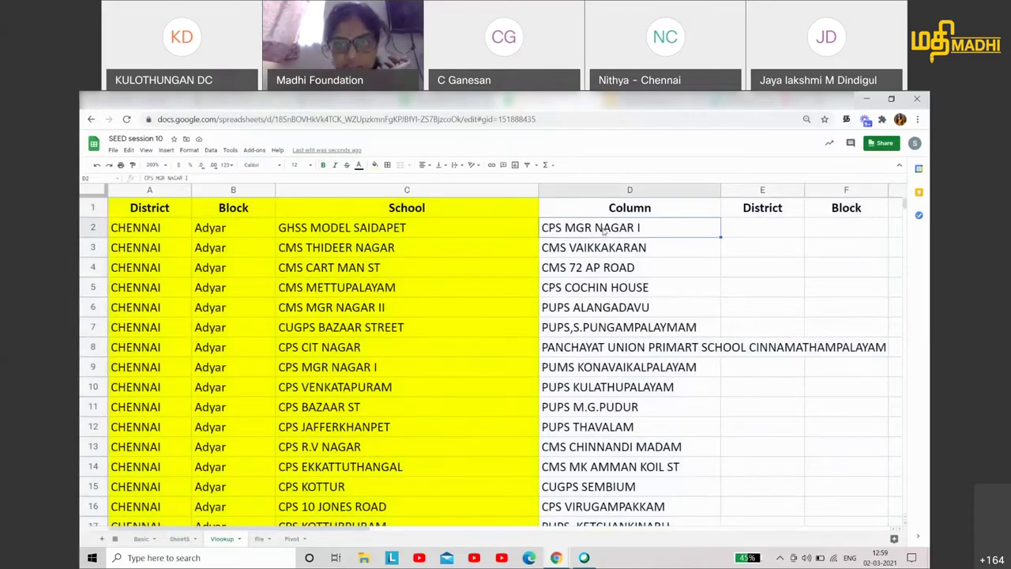
click(610, 246)
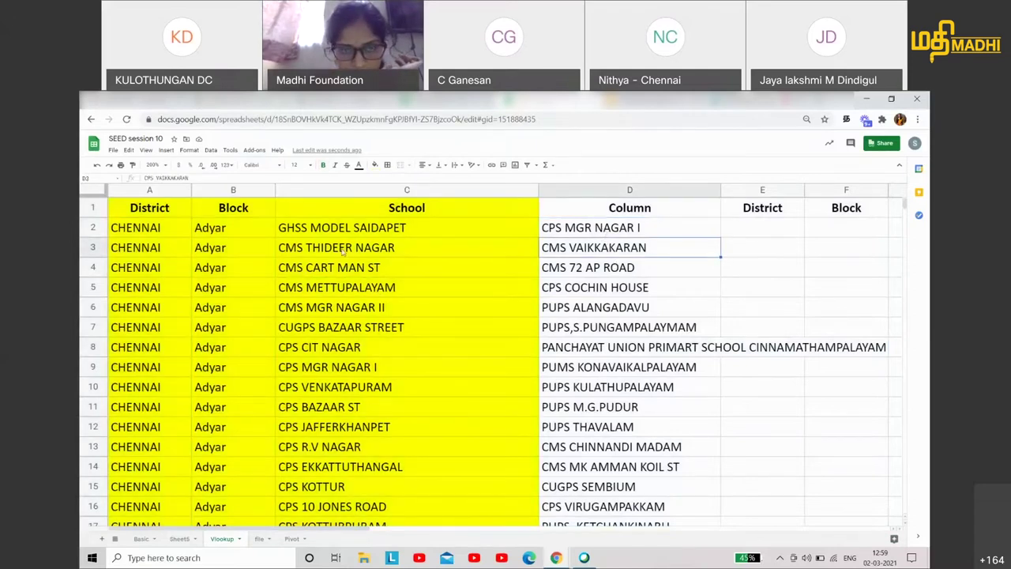
click(327, 266)
click(633, 231)
click(629, 250)
click(629, 269)
click(629, 287)
click(628, 313)
click(630, 356)
click(630, 190)
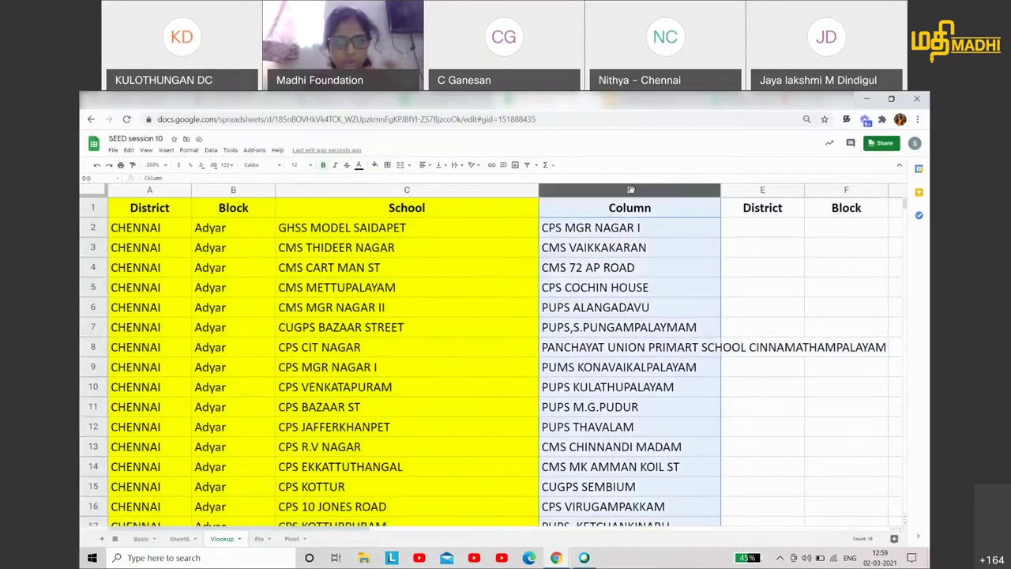
shift+click(838, 191)
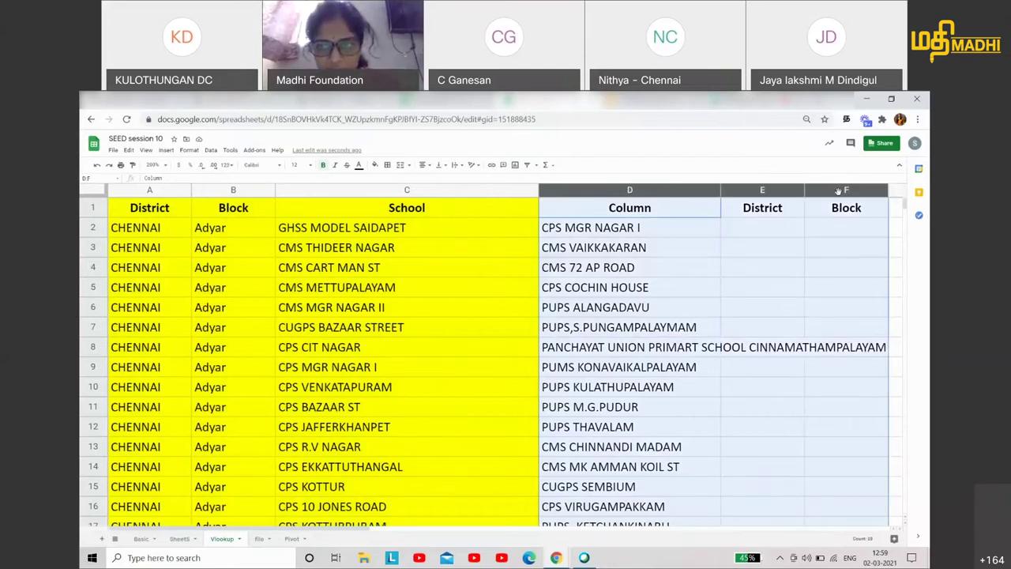
click(129, 193)
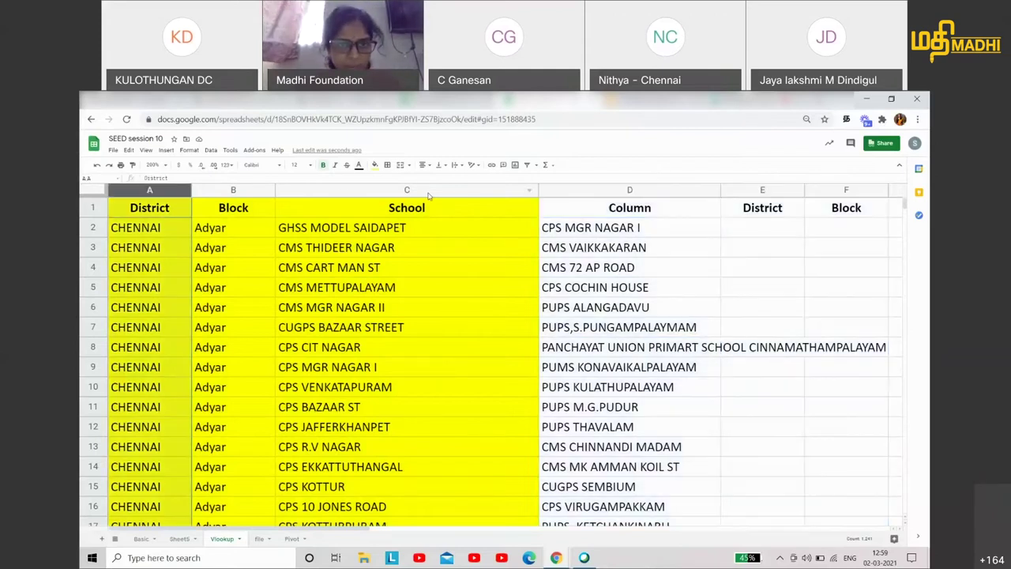
shift+click(428, 191)
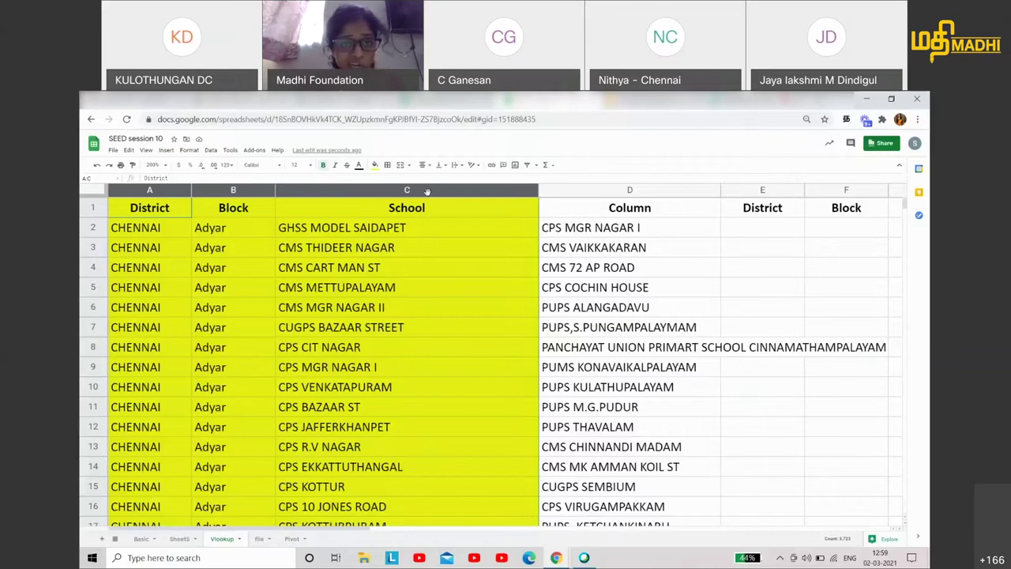
click(425, 263)
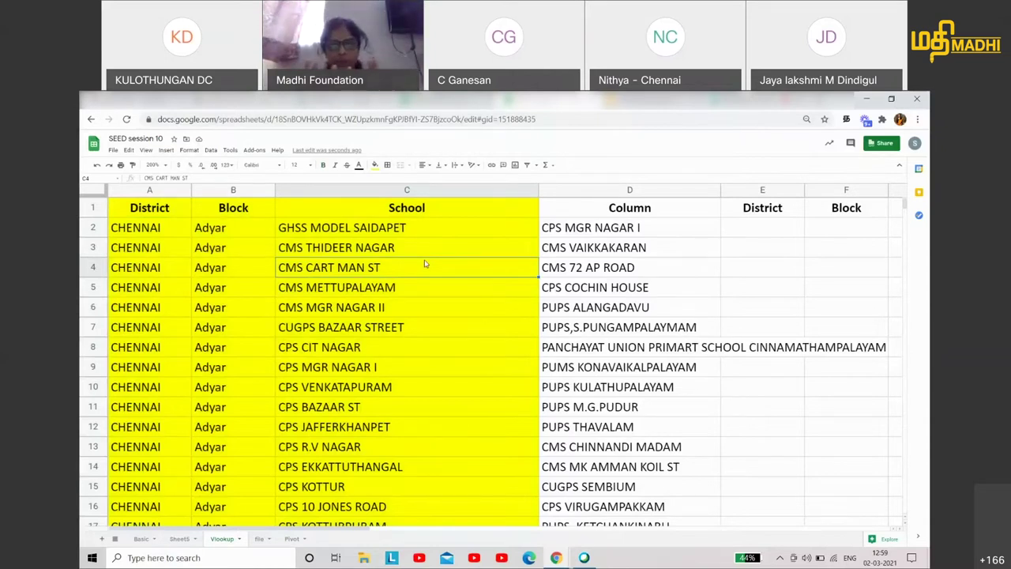
click(412, 189)
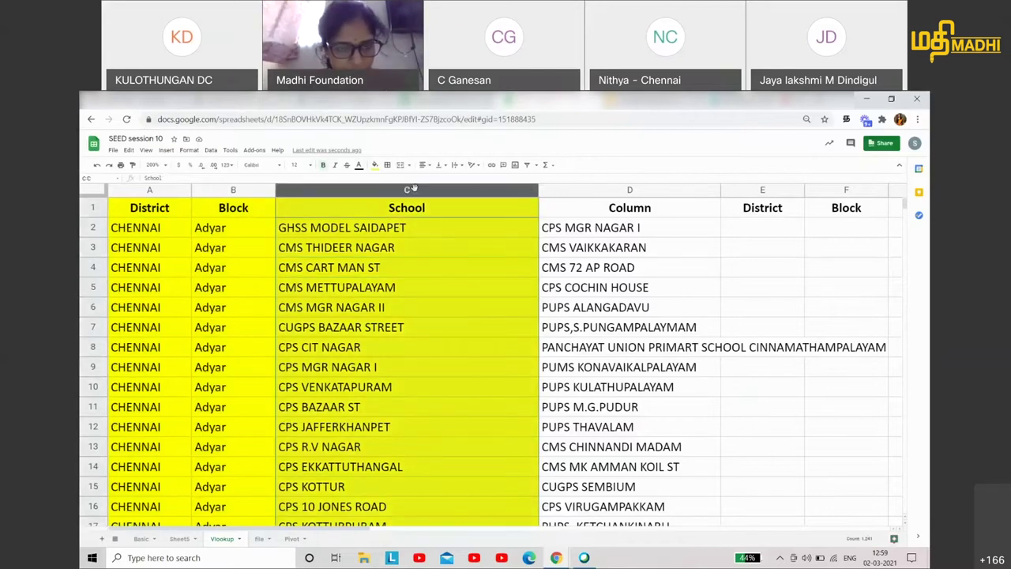
Step: Insert an empty column before District and paste the School list into it
right_click(152, 190)
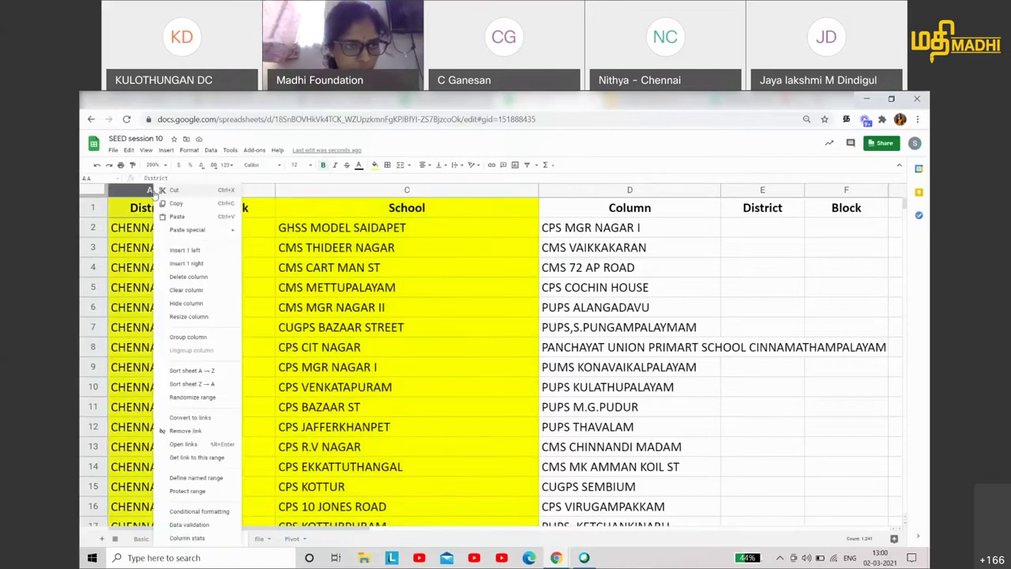
click(184, 250)
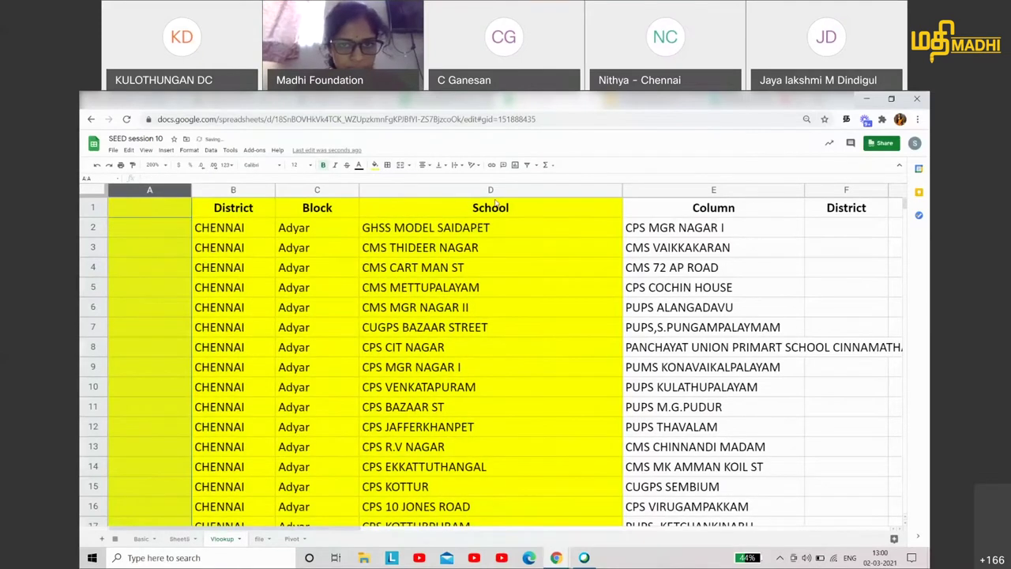
click(167, 211)
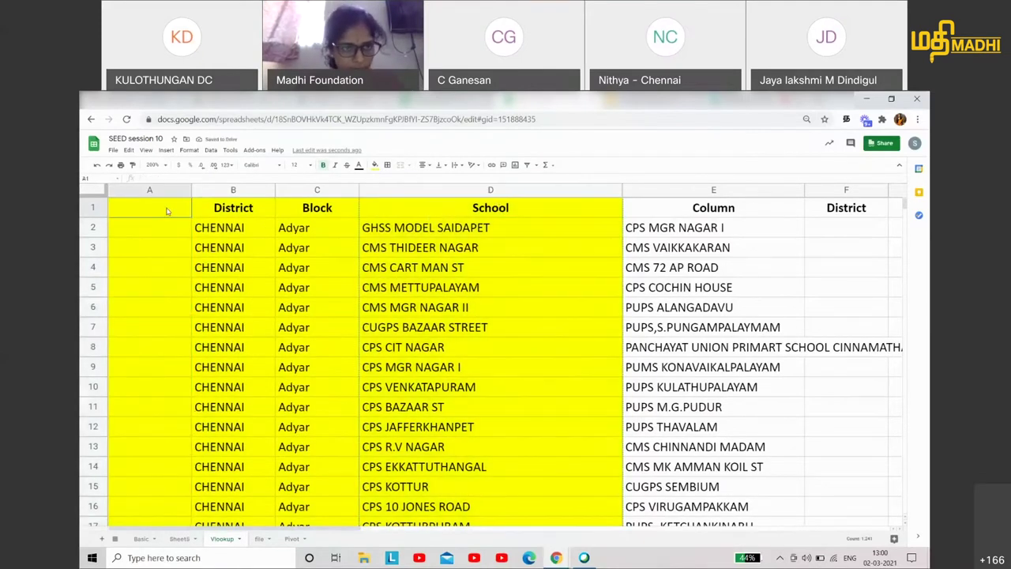
key(ctrl+v)
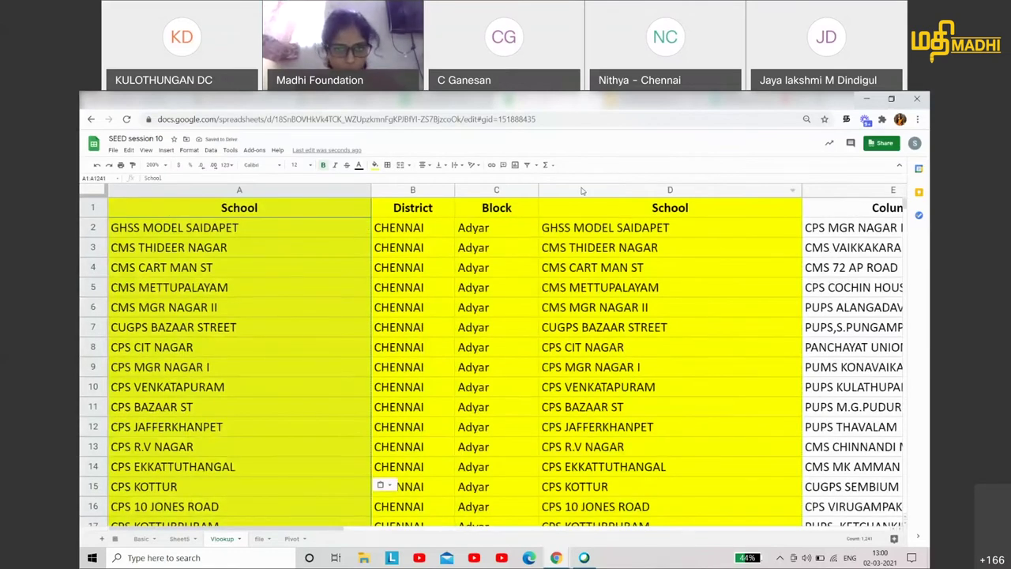
Step: Delete the duplicate School column so School leads the yellow lookup table
click(580, 187)
right_click(581, 188)
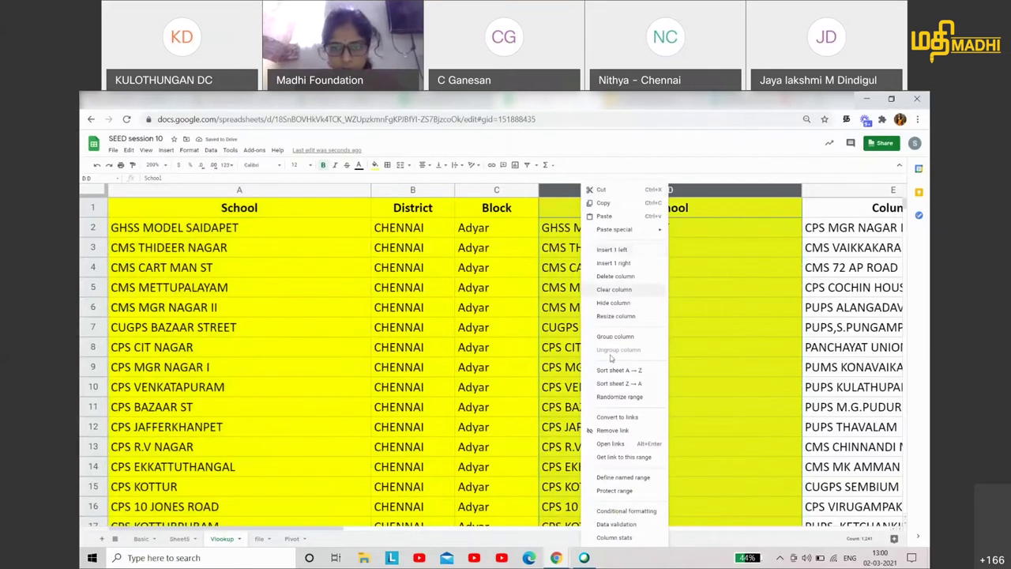
click(609, 277)
click(427, 255)
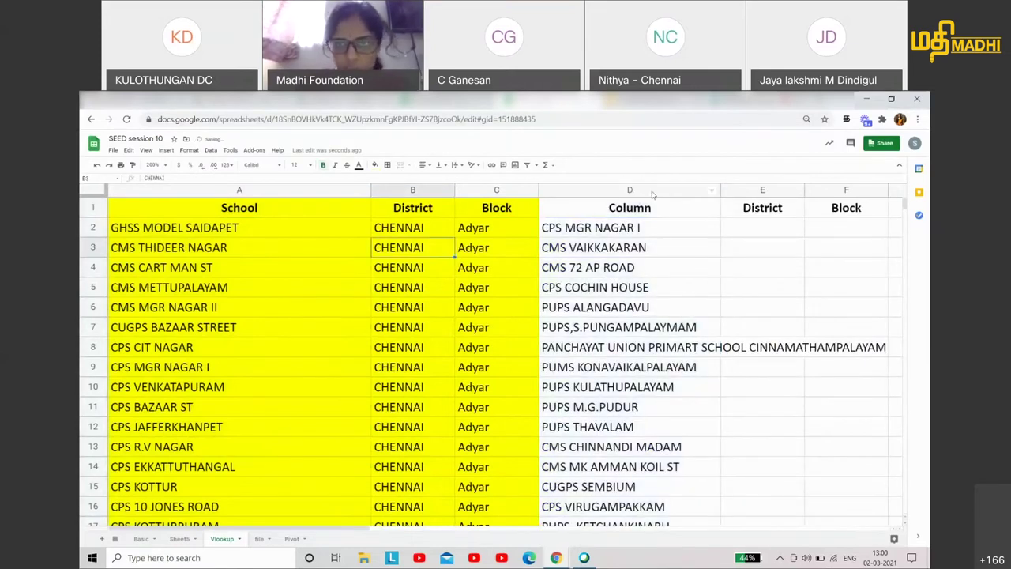
Step: Check the school list and lookup columns, select E2, and bring up the VLOOKUP slide
click(651, 191)
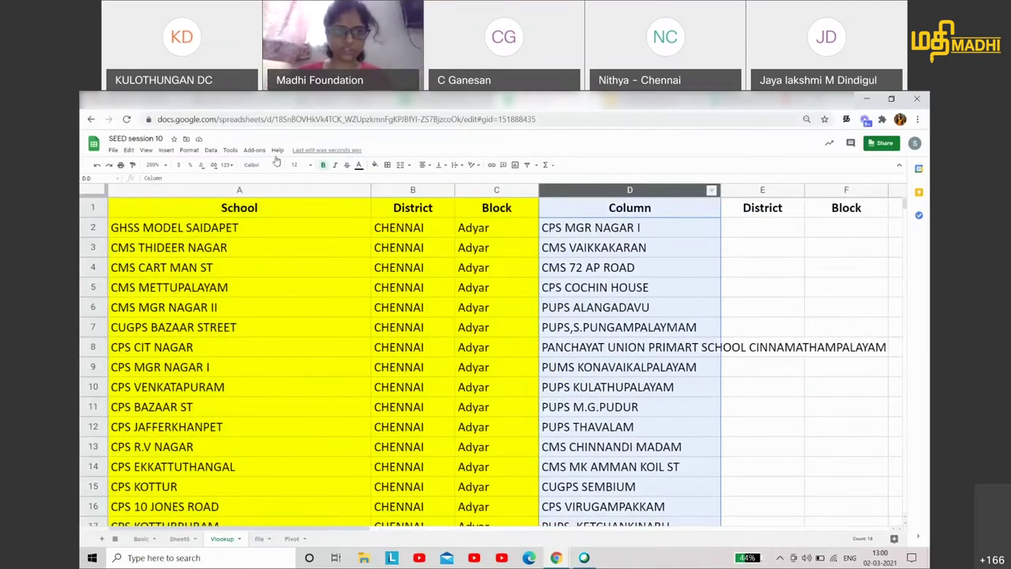
click(273, 192)
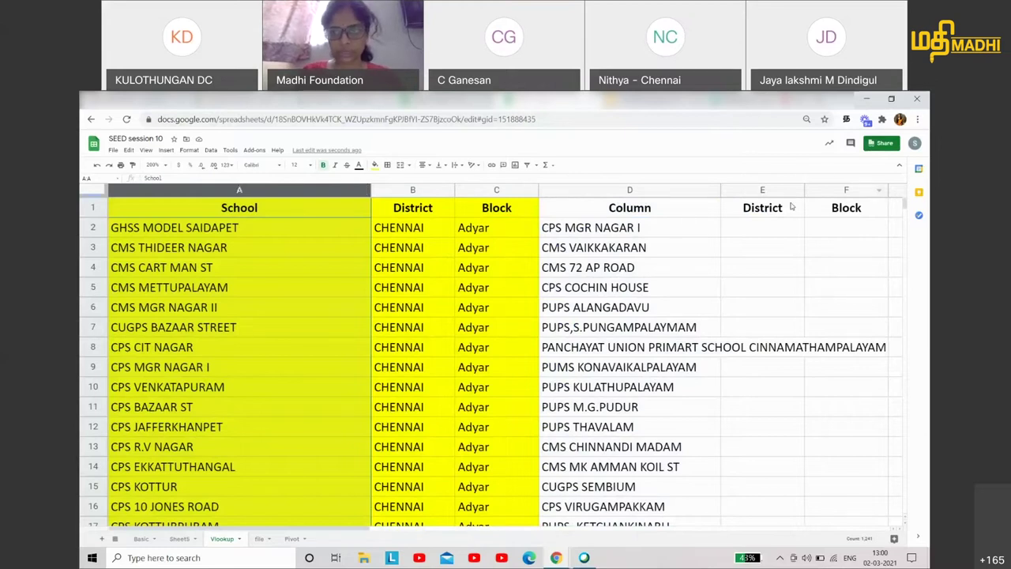
click(765, 229)
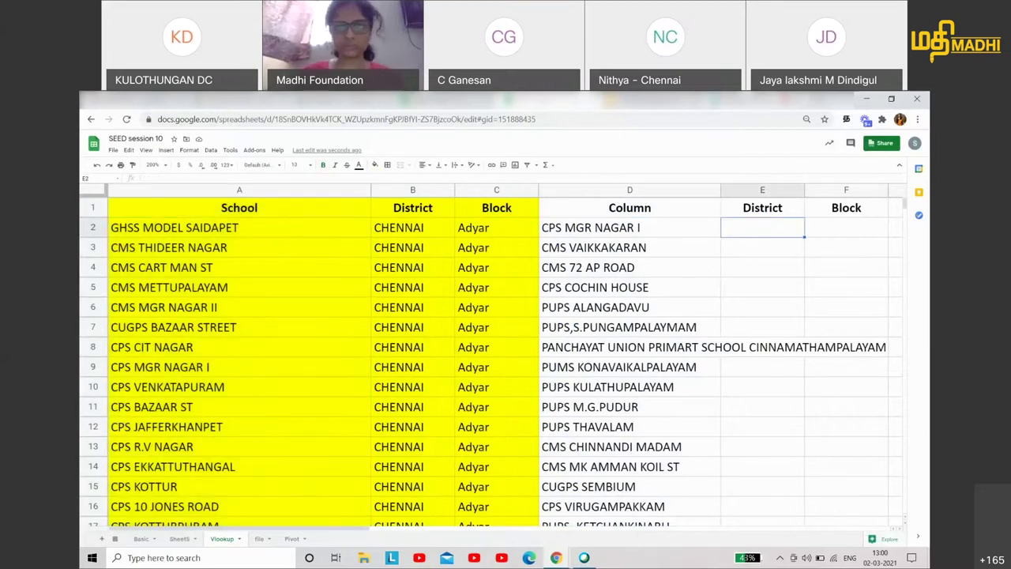
click(546, 101)
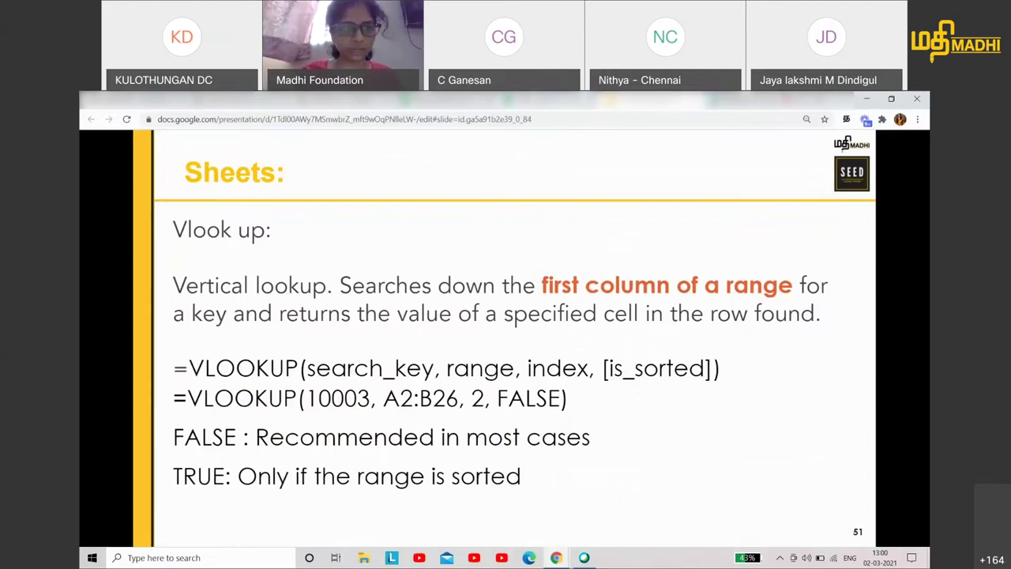
Step: Return to the spreadsheet and select the lookup table's columns A to C
key(ctrl+Tab)
drag(216, 191, 483, 190)
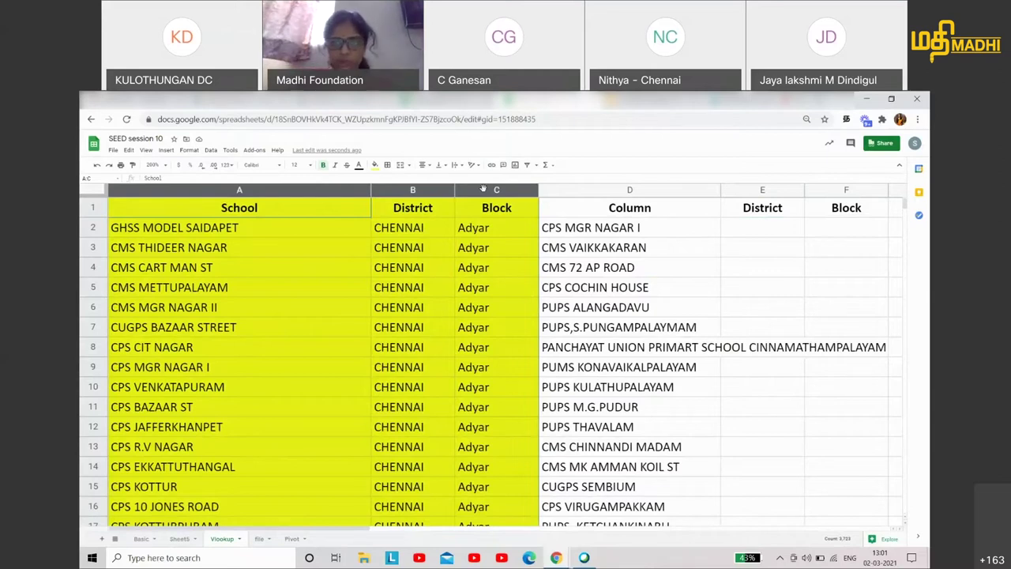
key(alt+Tab)
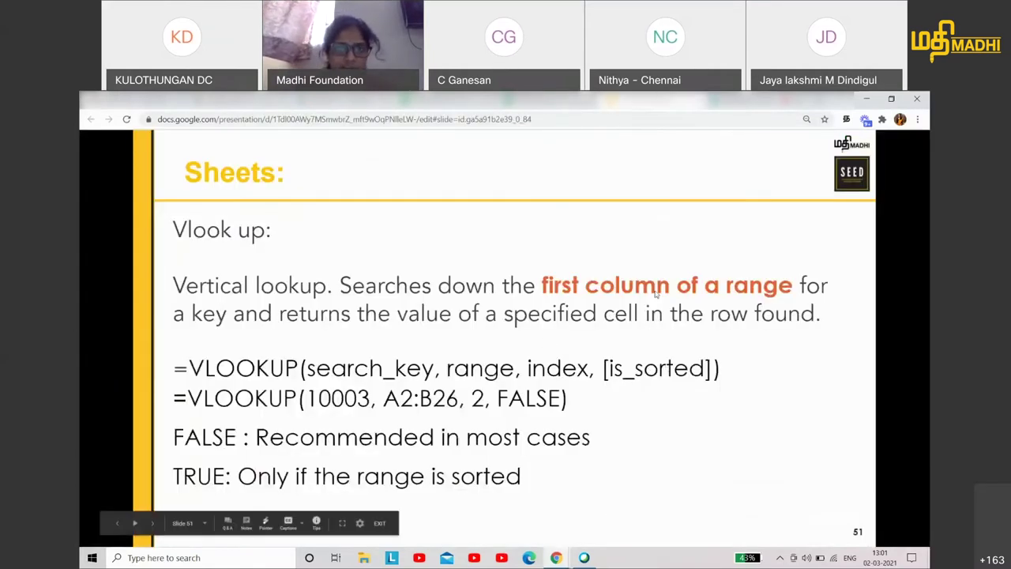
key(alt+Tab)
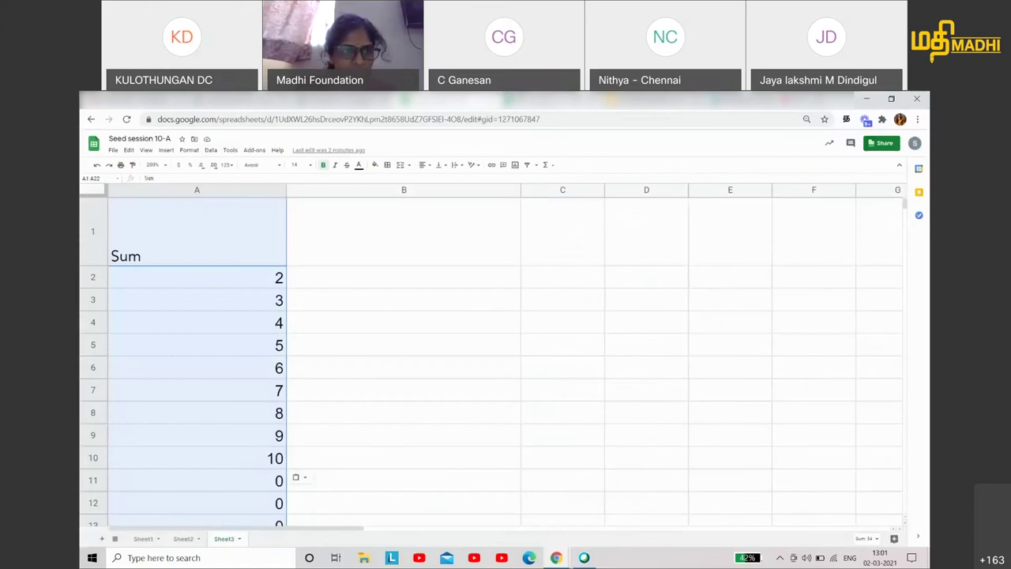
key(ctrl+Tab)
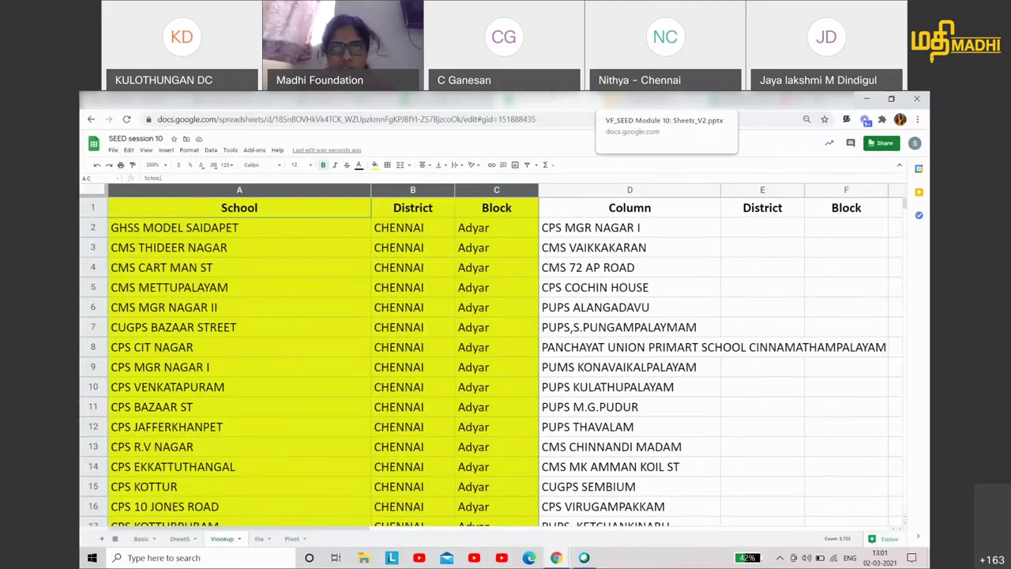
click(748, 231)
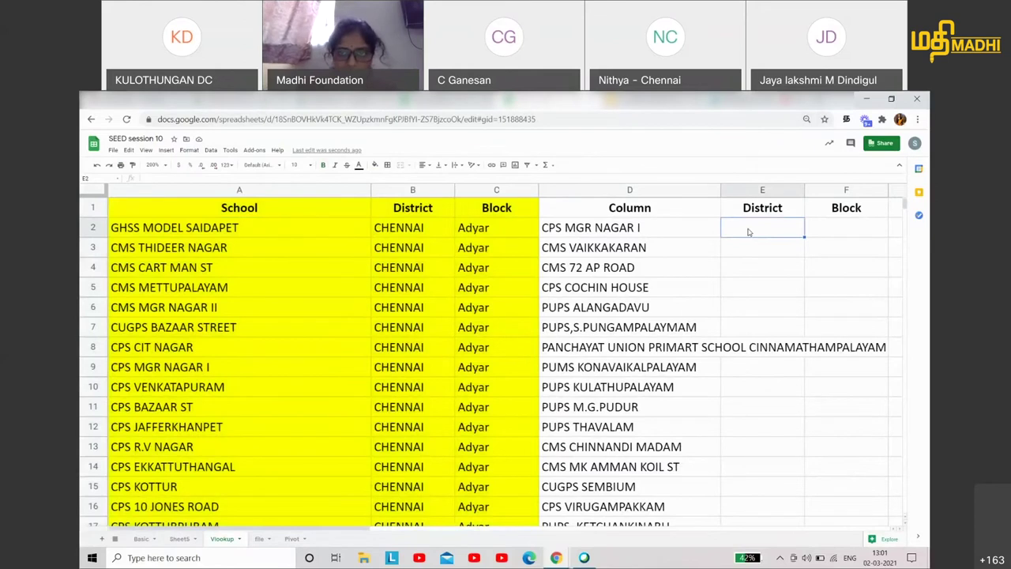
click(637, 226)
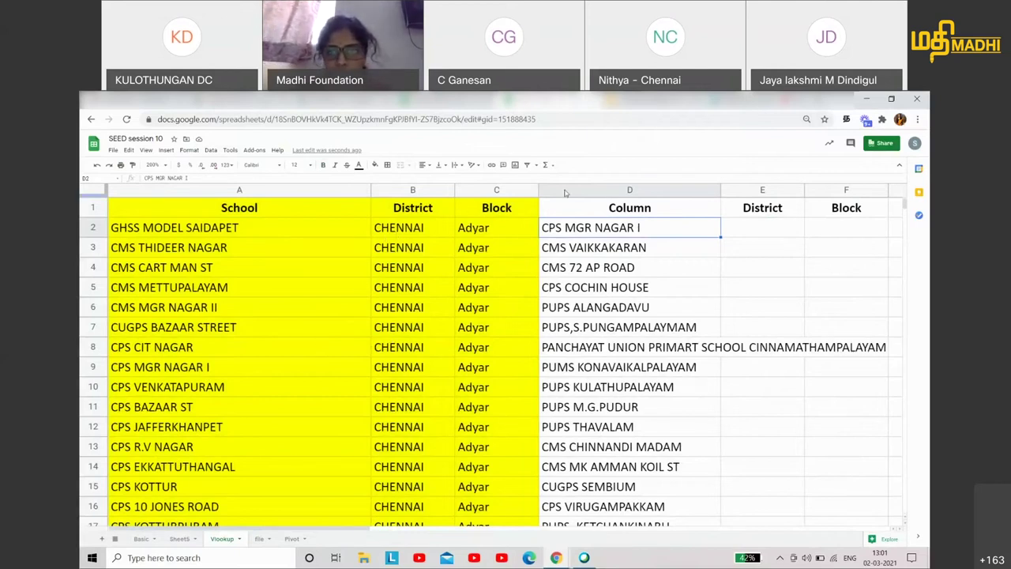
click(766, 227)
Step: Enter =vlookup(D2,A:C,2,False) in E2 so it returns CHENNAI
text(=)
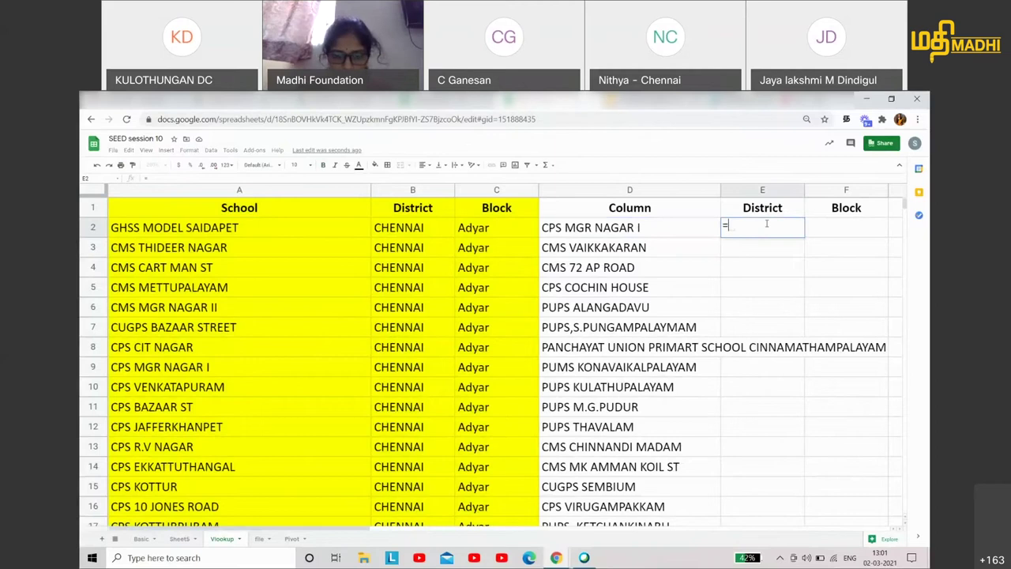
text(vlook)
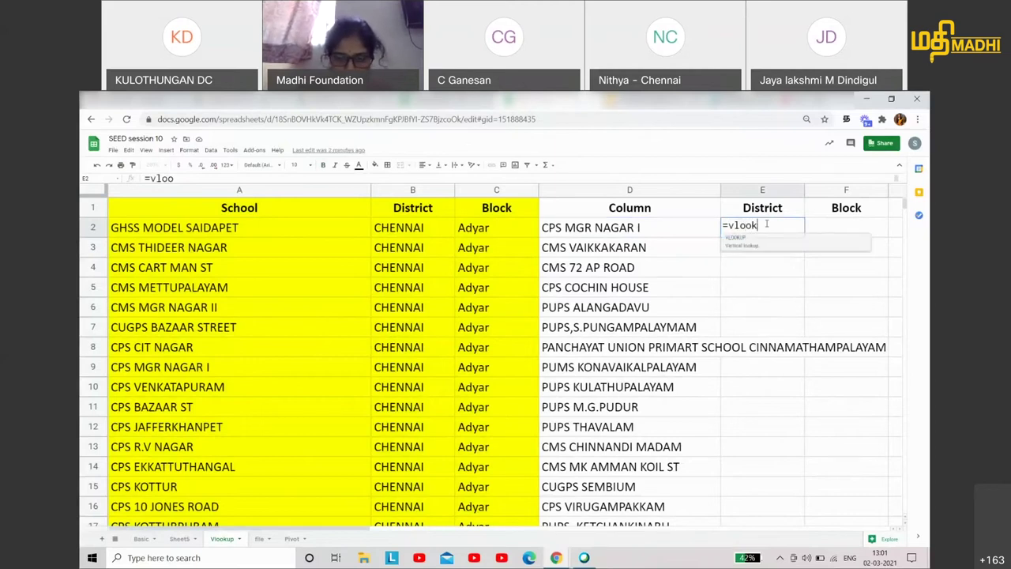
text(up()
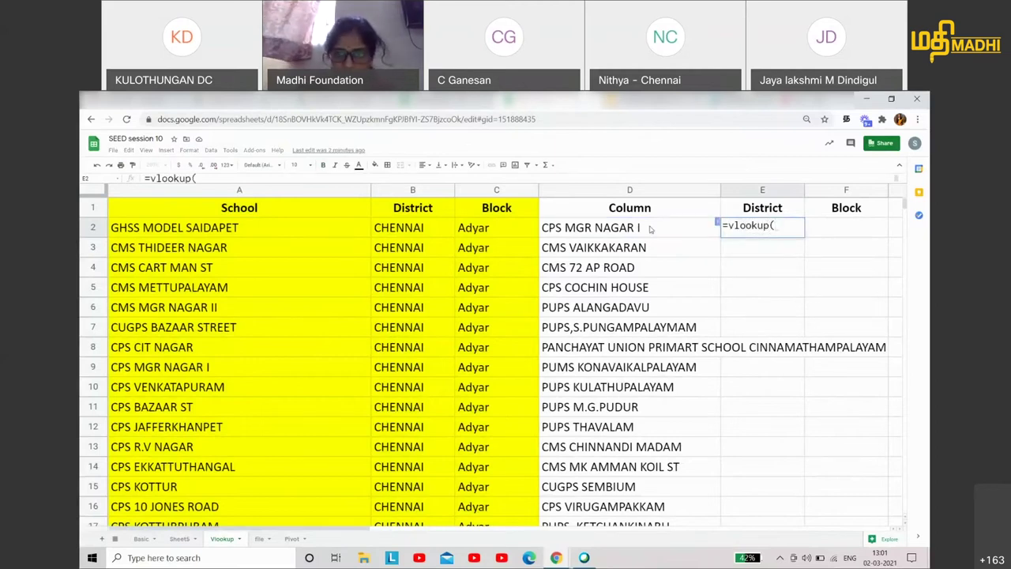
click(650, 228)
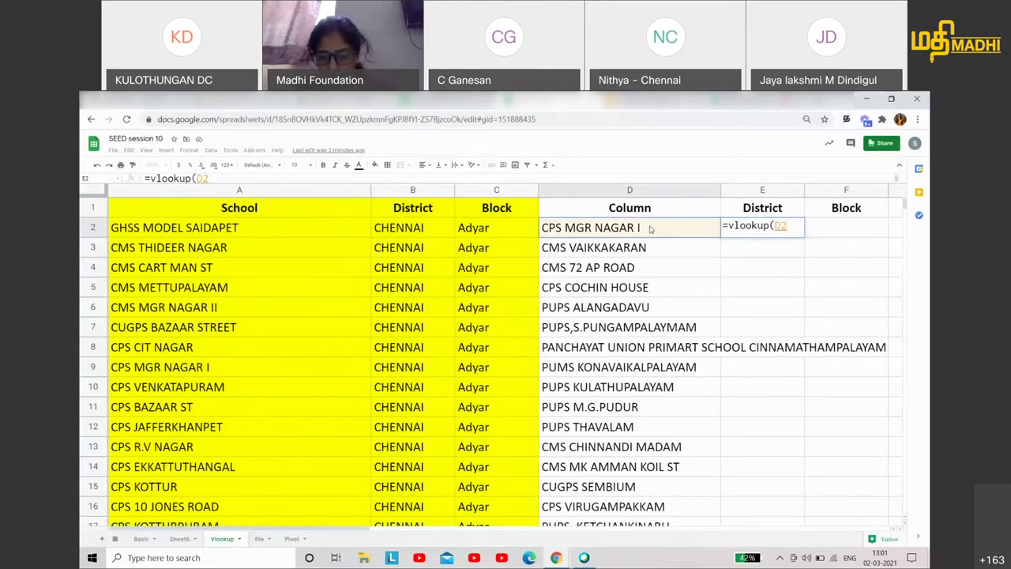
text(,)
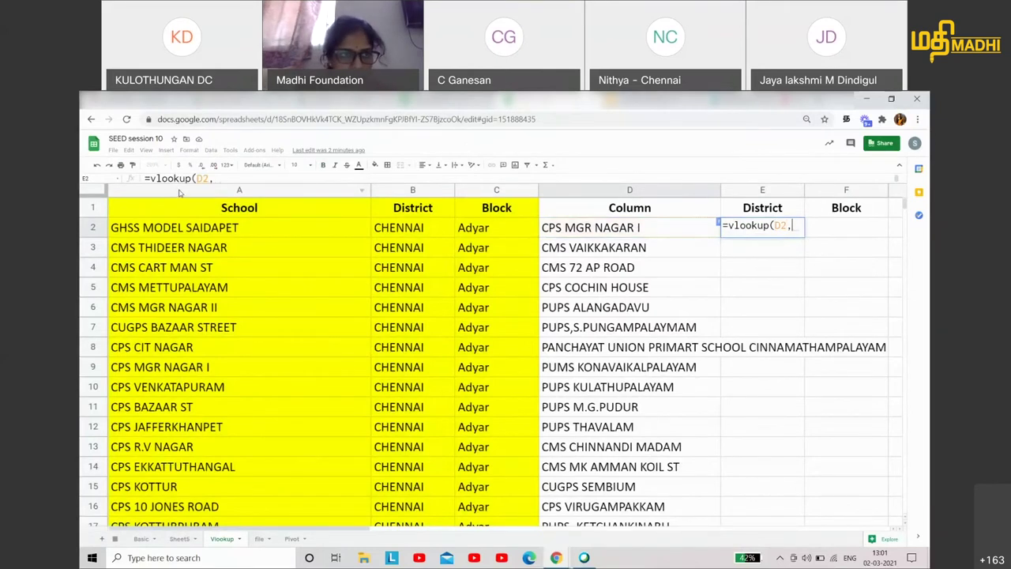
click(179, 192)
shift+click(477, 191)
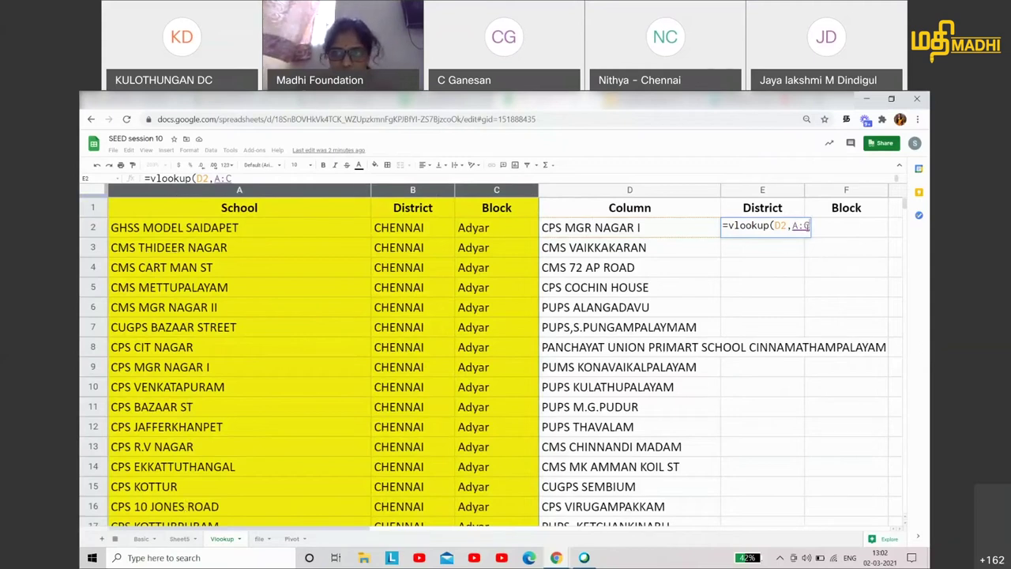
text(,)
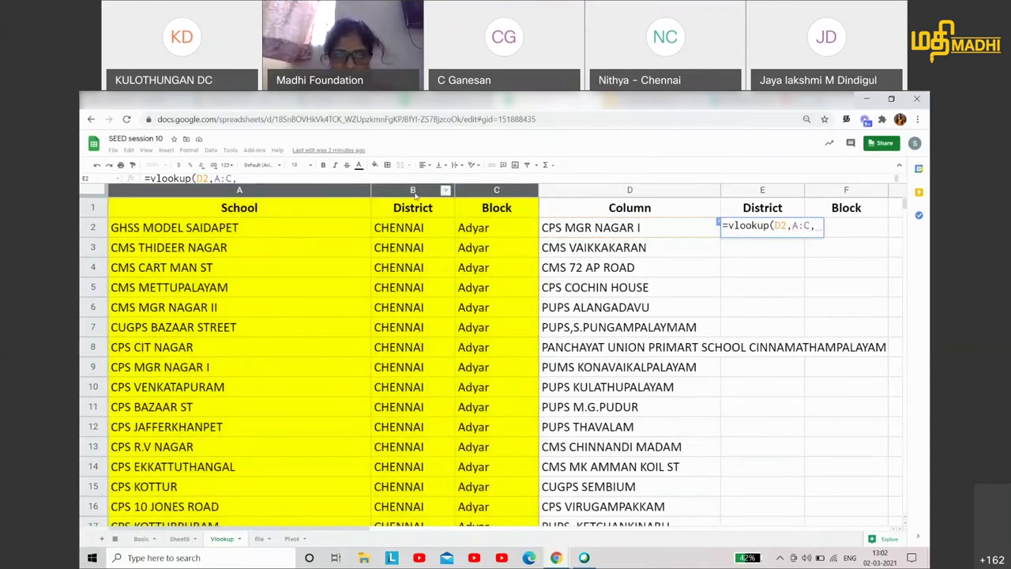
text(2)
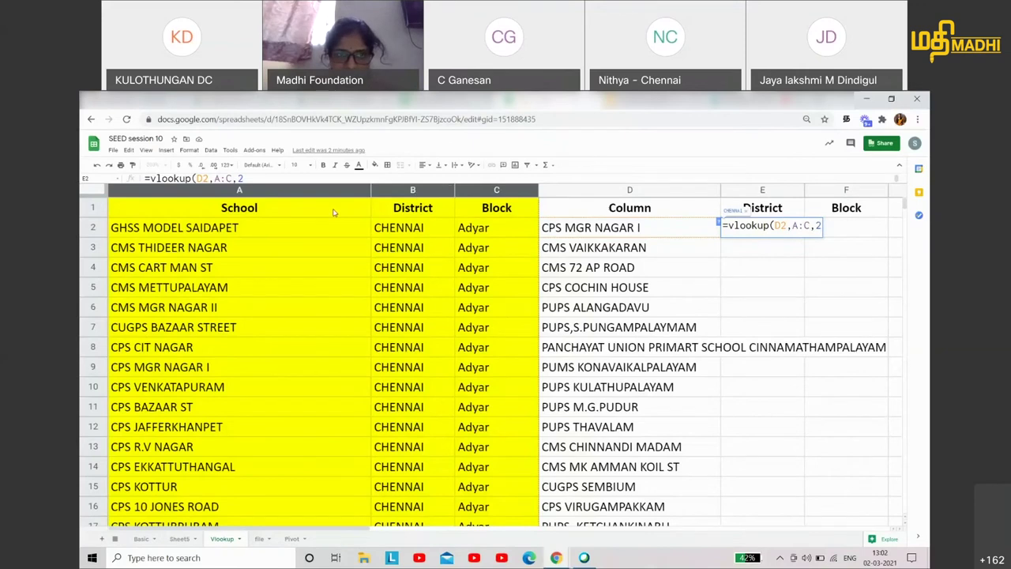
text(,False))
key(Return)
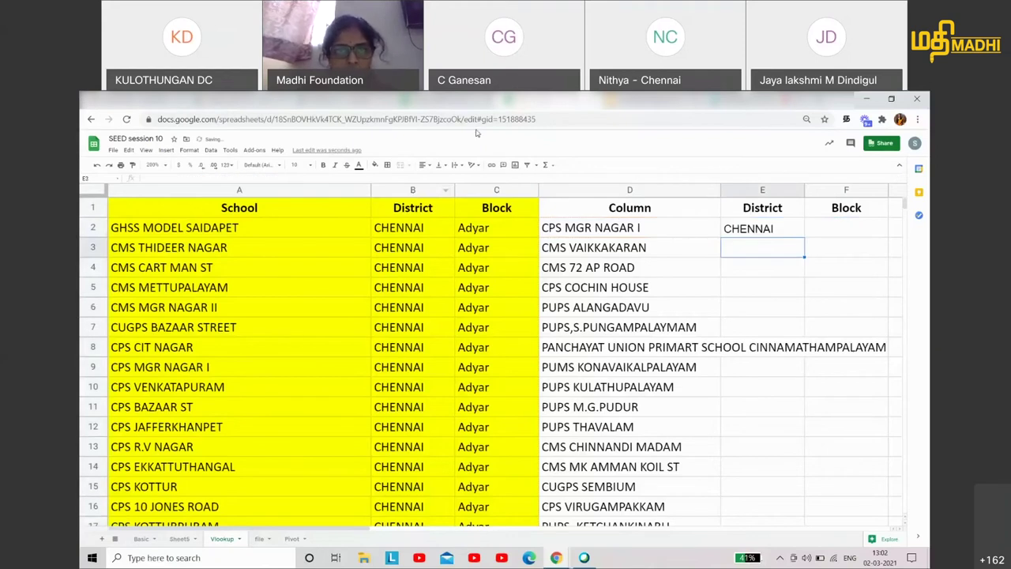
Step: Enter =vlookup(D2,A:C,3,false) in F2 so the first school's block shows Adyar
click(850, 231)
text(=vloo)
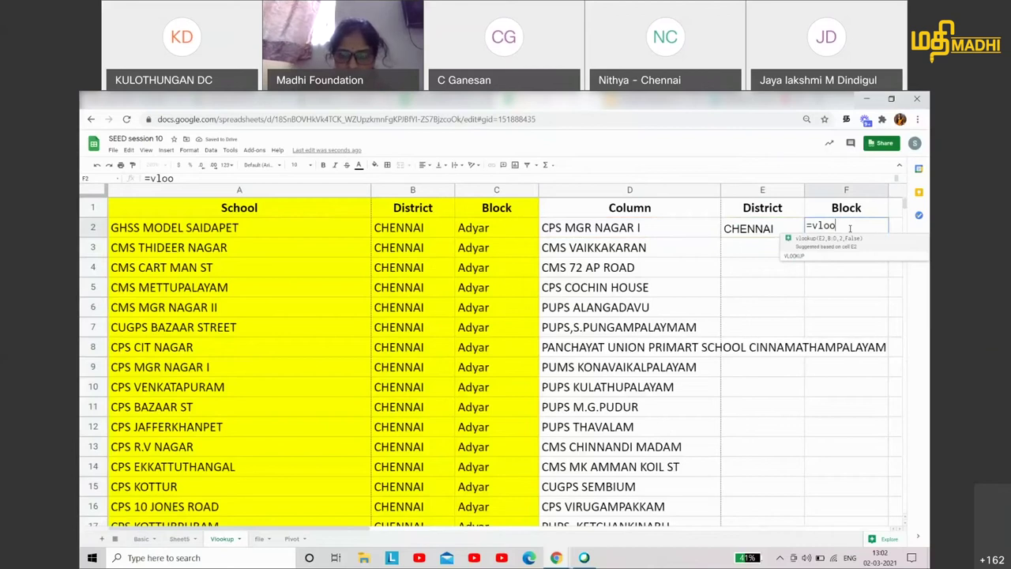
text(kup()
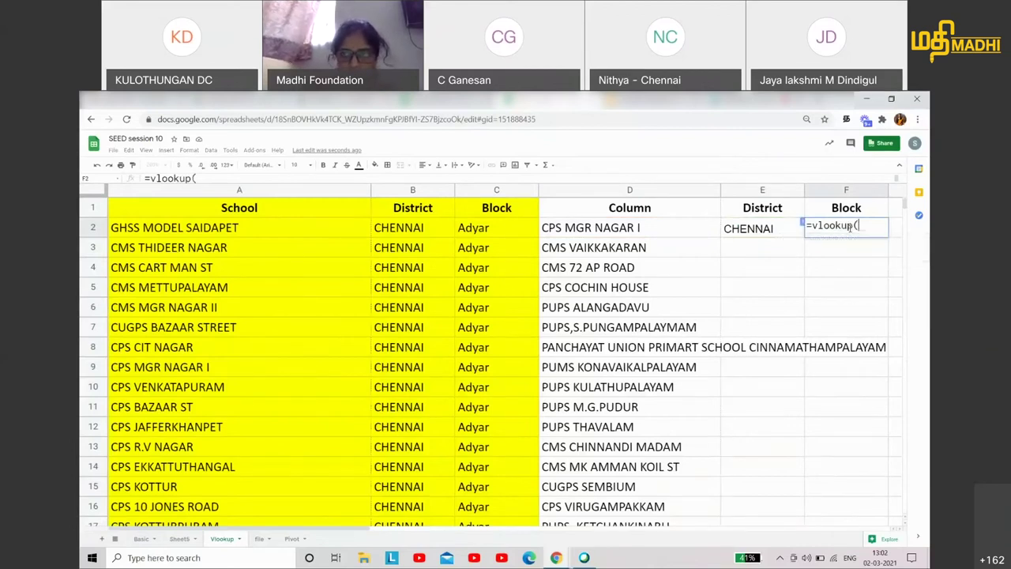
click(636, 229)
text(,)
click(234, 192)
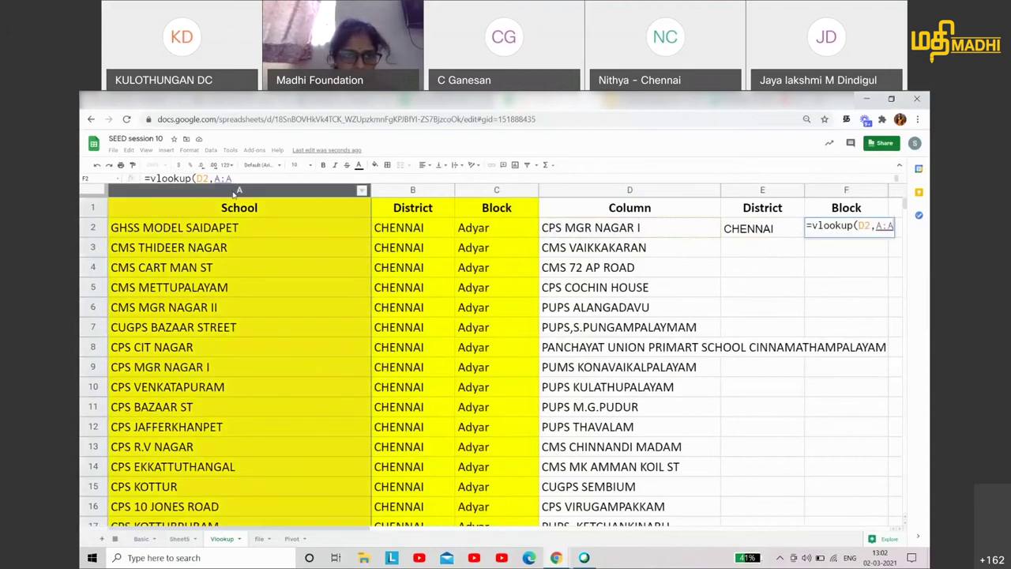
shift+click(487, 192)
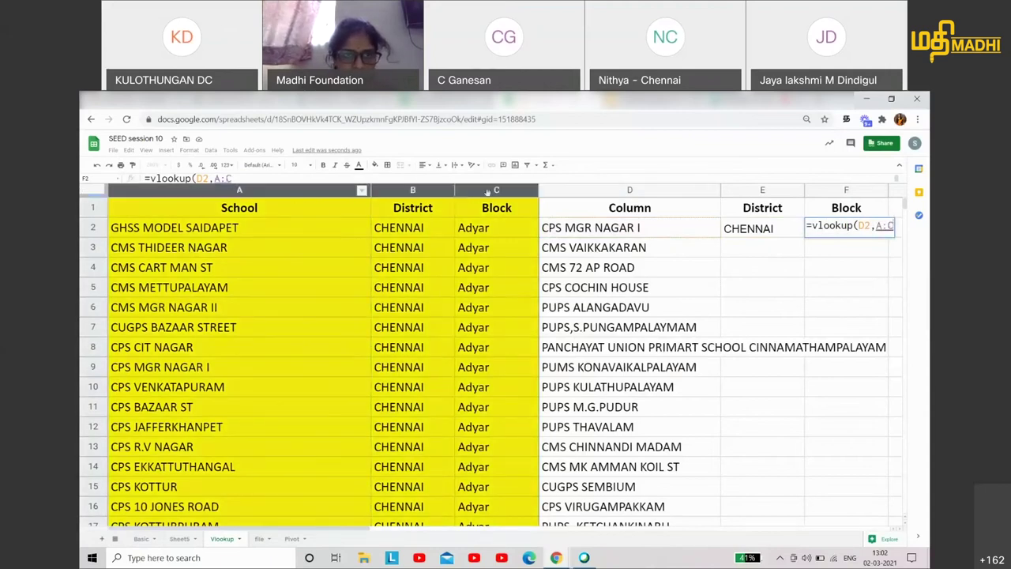
text(,)
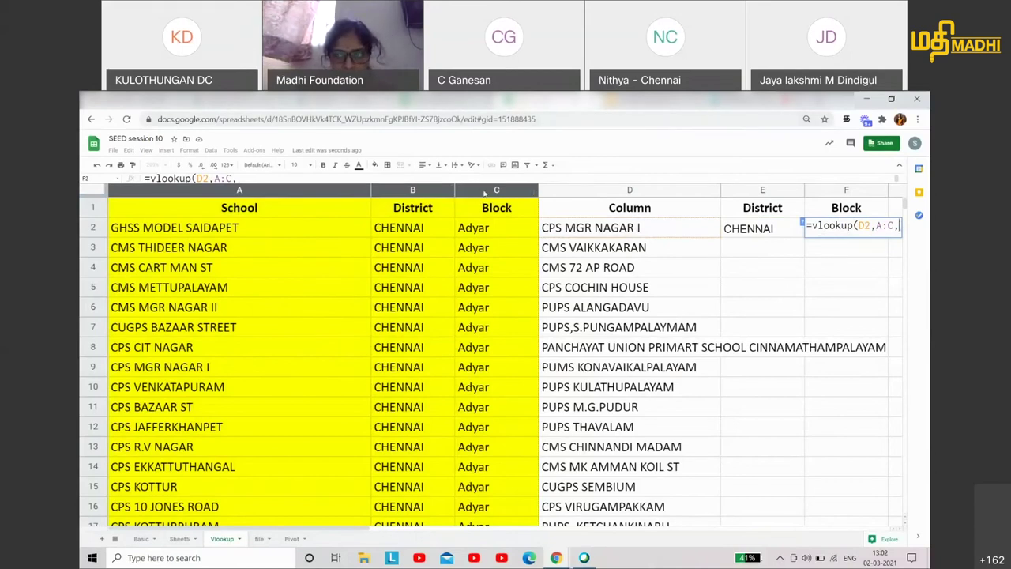
text(3,false)
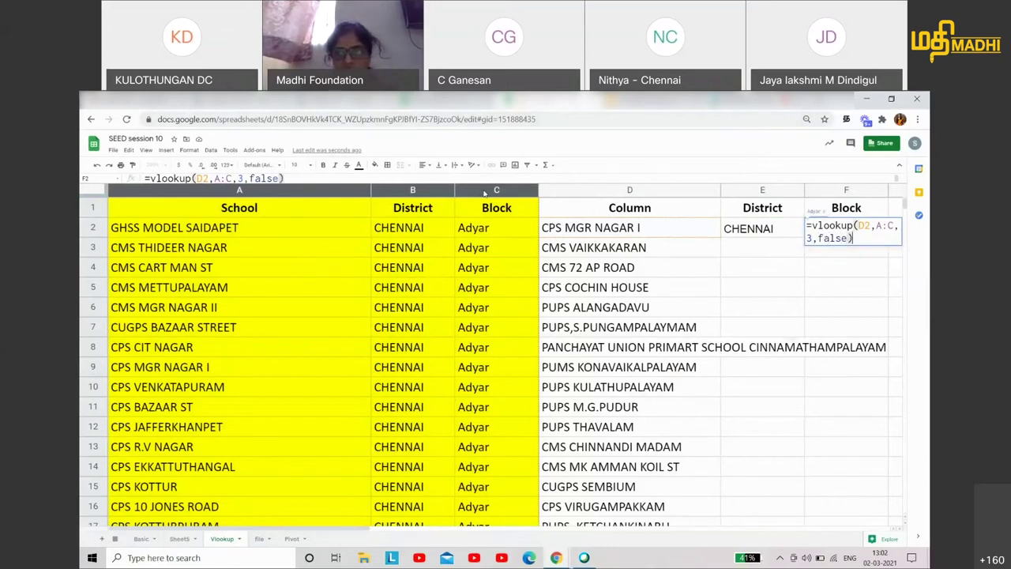
key(Return)
click(620, 226)
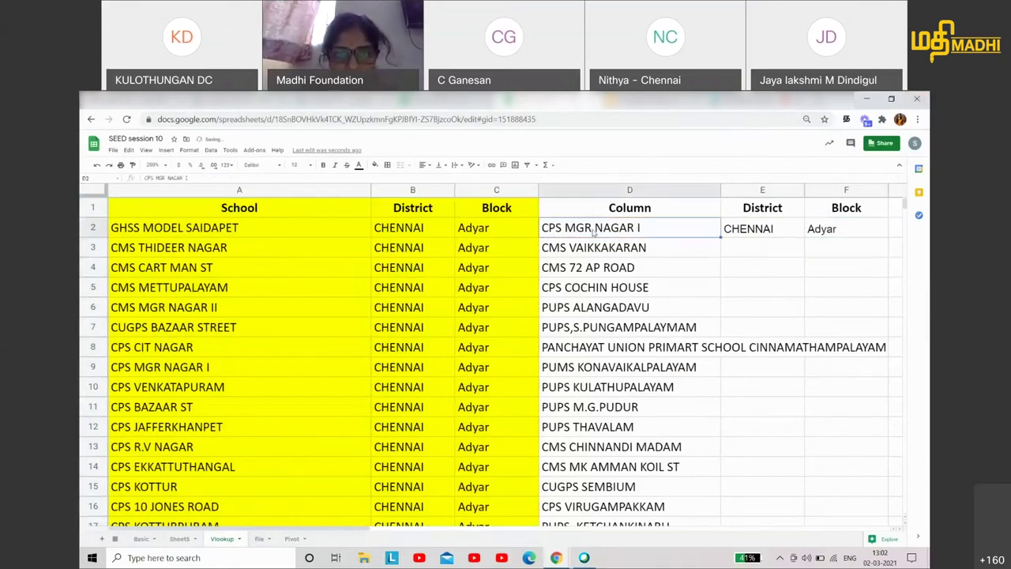
Step: Check the first school in the yellow table, then fill E2 and F2 formulas down to row 18
click(142, 359)
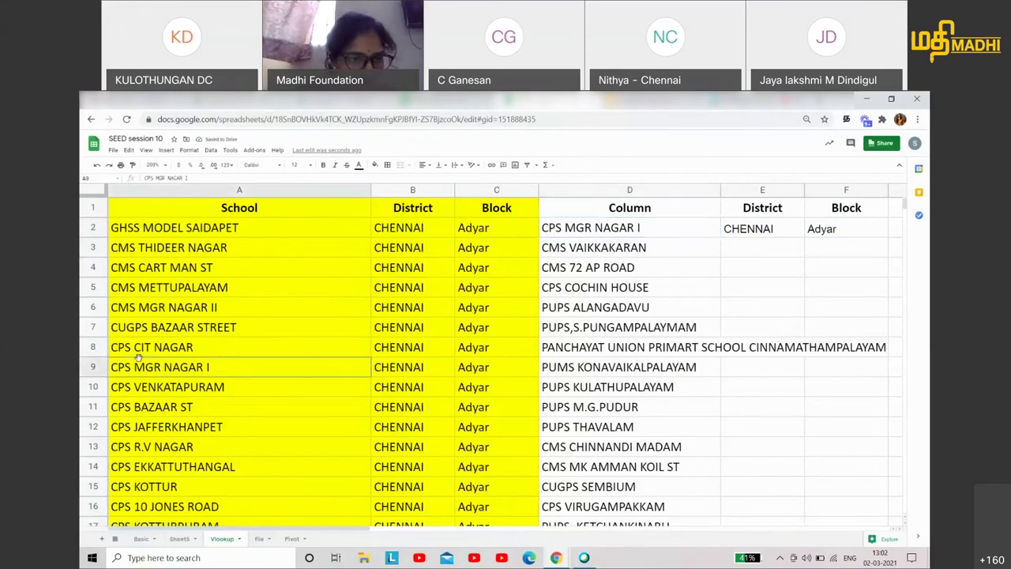
click(391, 369)
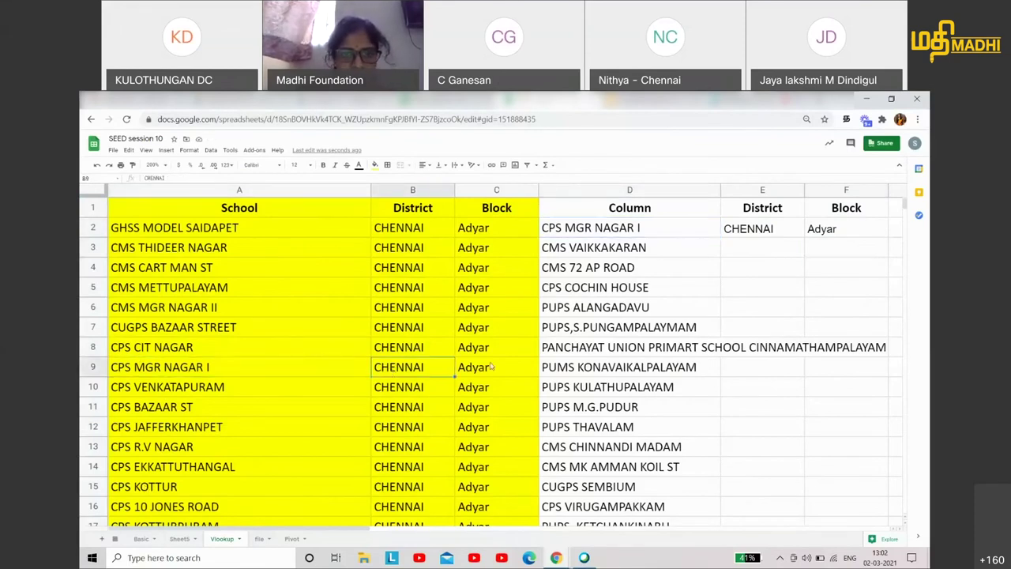
click(494, 359)
click(799, 231)
mouse_move(804, 238)
mouse_down()
mouse_move(807, 551)
mouse_move(790, 226)
mouse_up()
scroll(808, 326, up, 5)
click(841, 228)
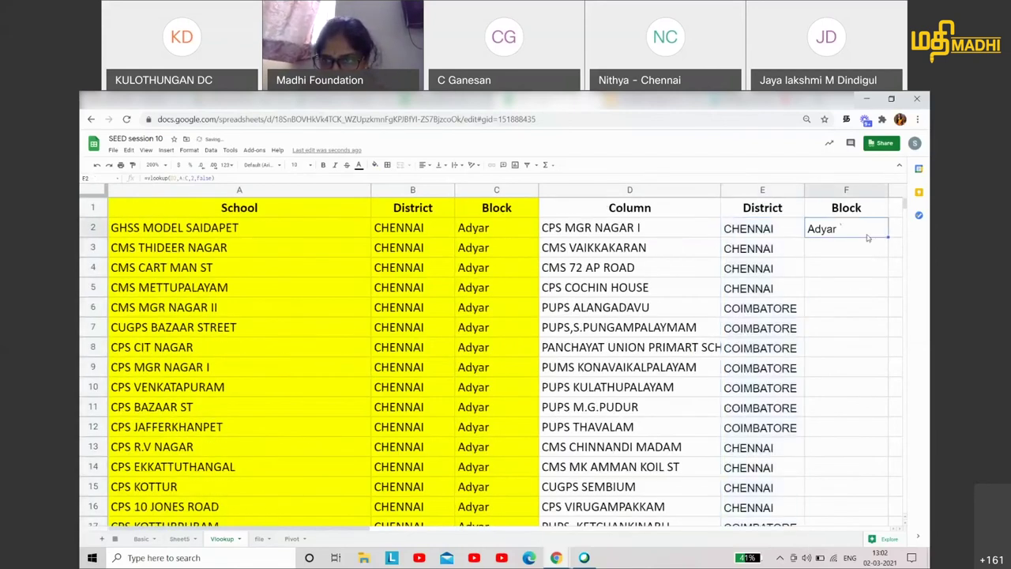
drag(887, 237, 873, 369)
scroll(873, 370, up, 5)
Step: Verify the copied District and Block formulas for rows 4 to 6
click(671, 314)
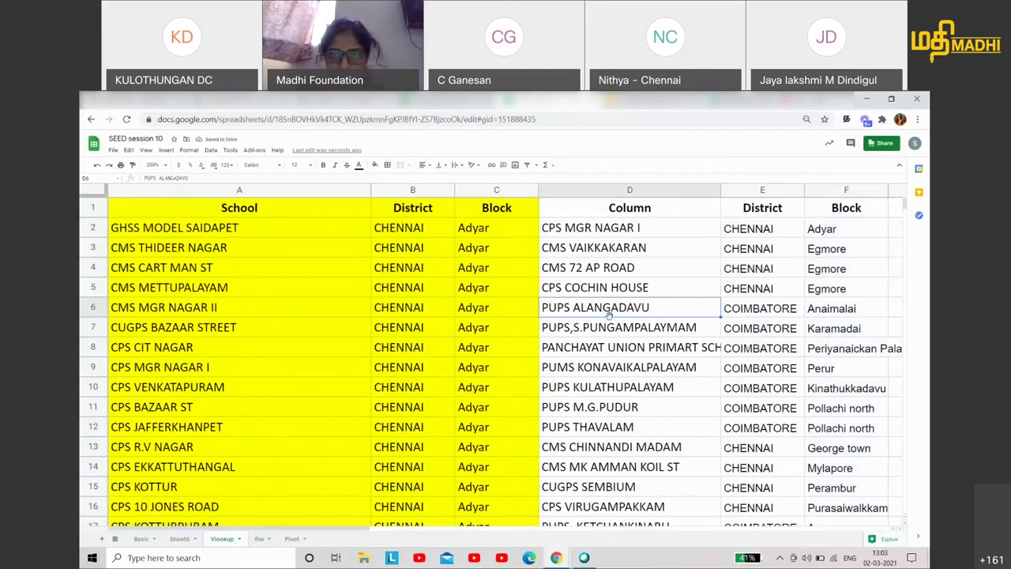
click(852, 314)
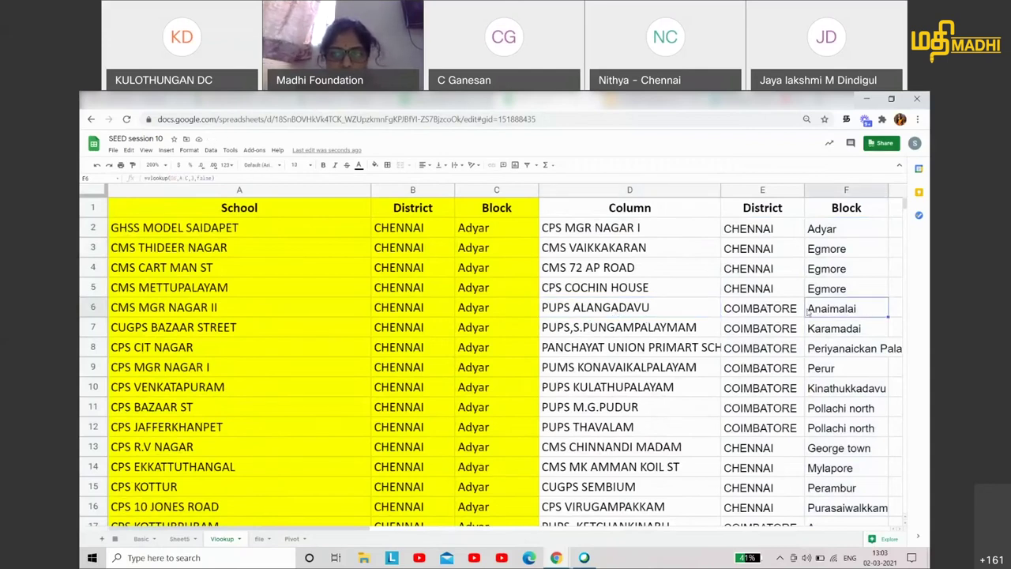
click(802, 311)
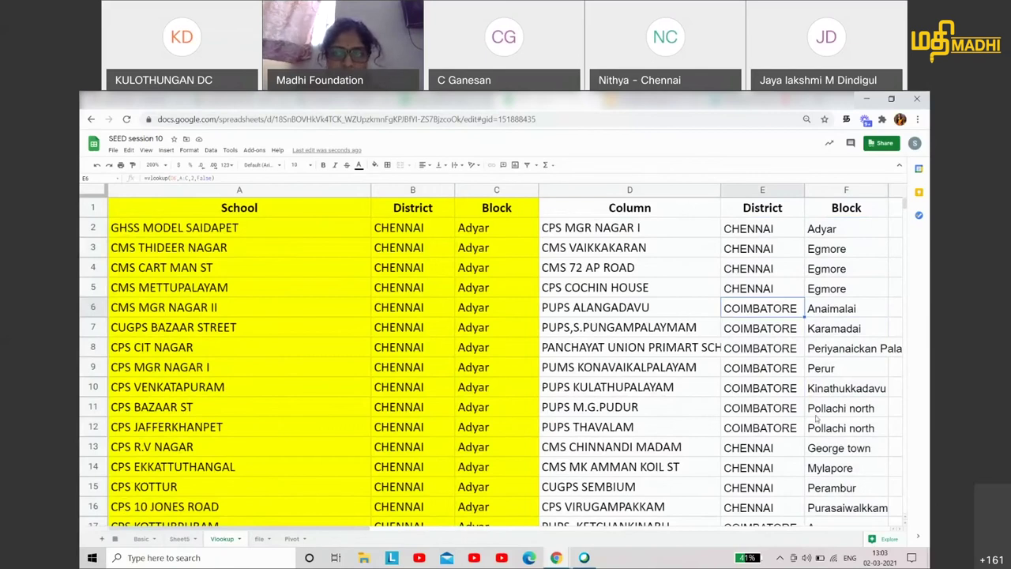
click(614, 263)
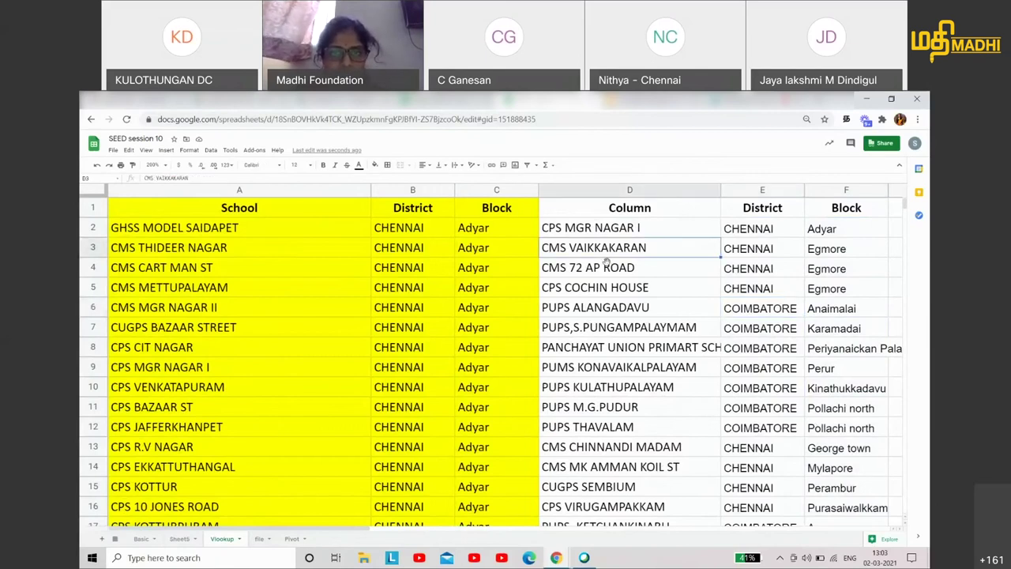
click(580, 294)
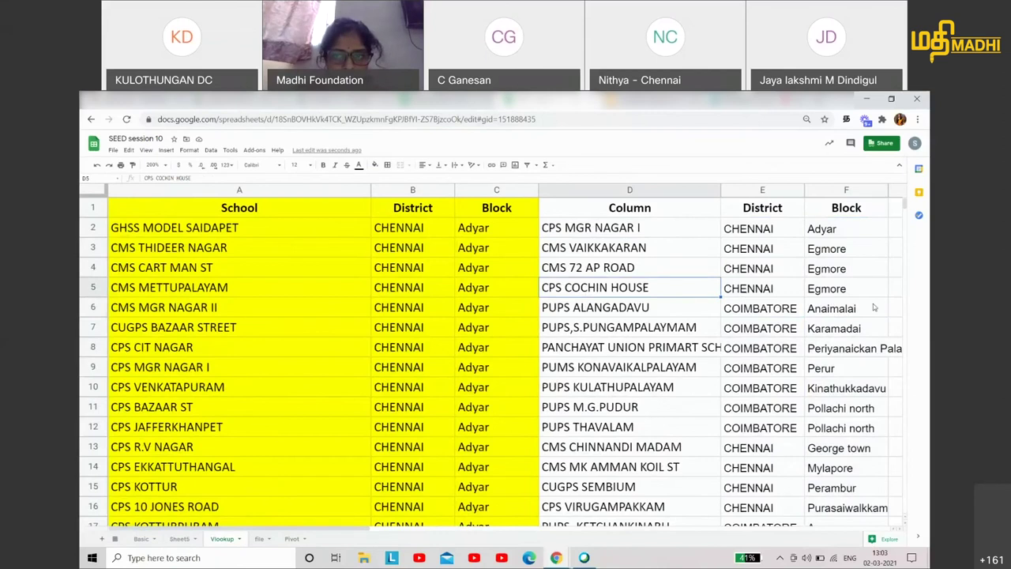
click(839, 294)
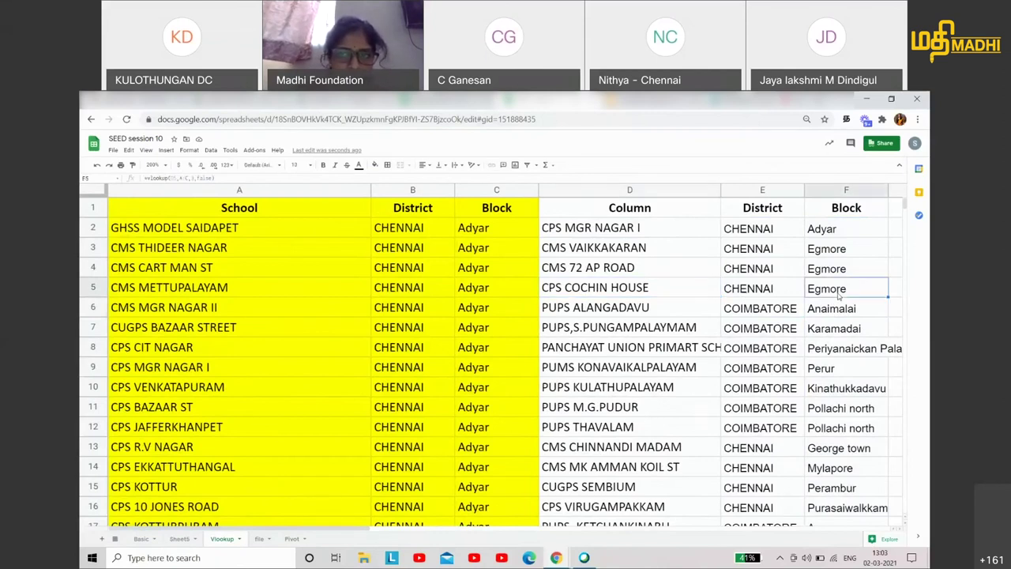
scroll(838, 294, down, 4)
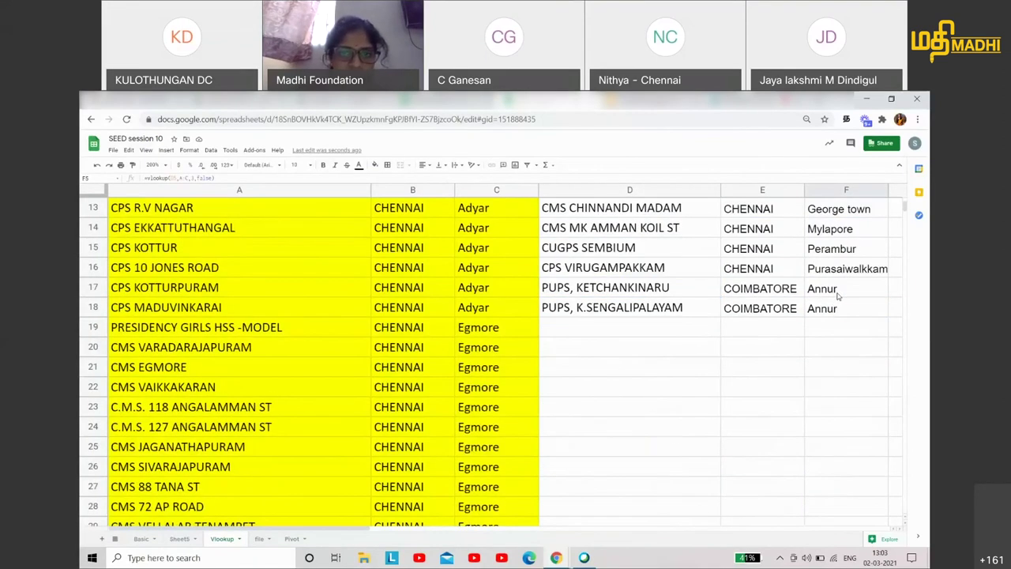
scroll(839, 294, up, 4)
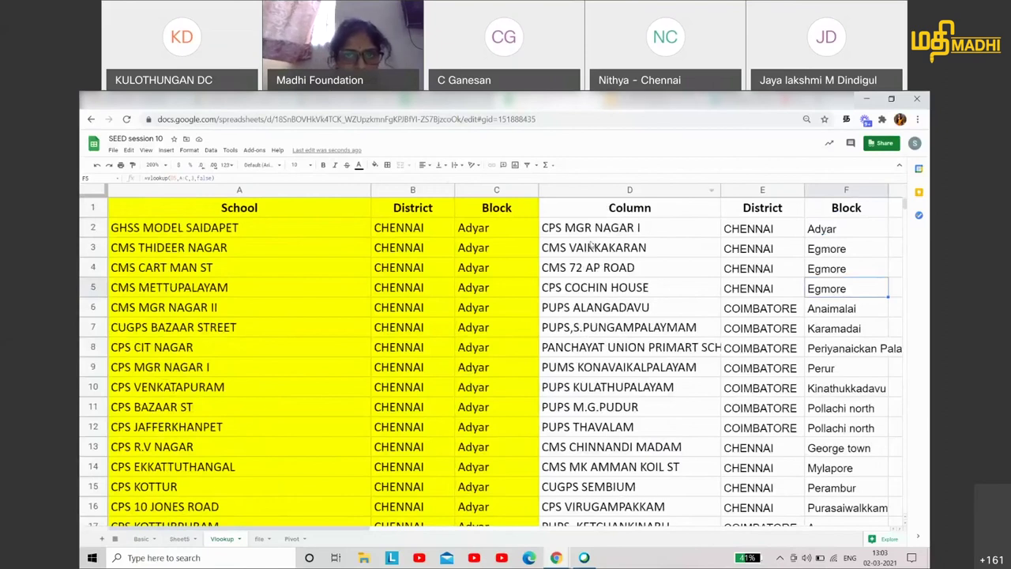